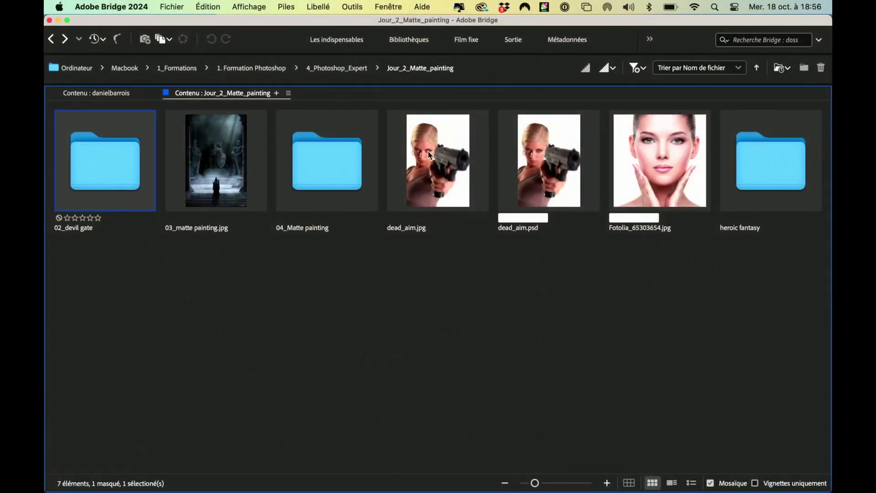
- Open dead_aim.jpg in Photoshop, then float the Calques panel beside the portrait and park the contextual task bar along the image's lower edge
double_click(442, 149)
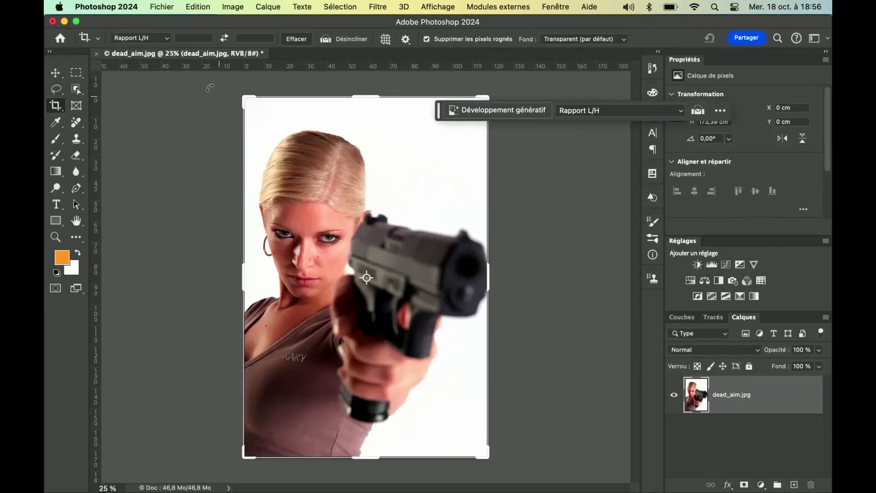
click(55, 72)
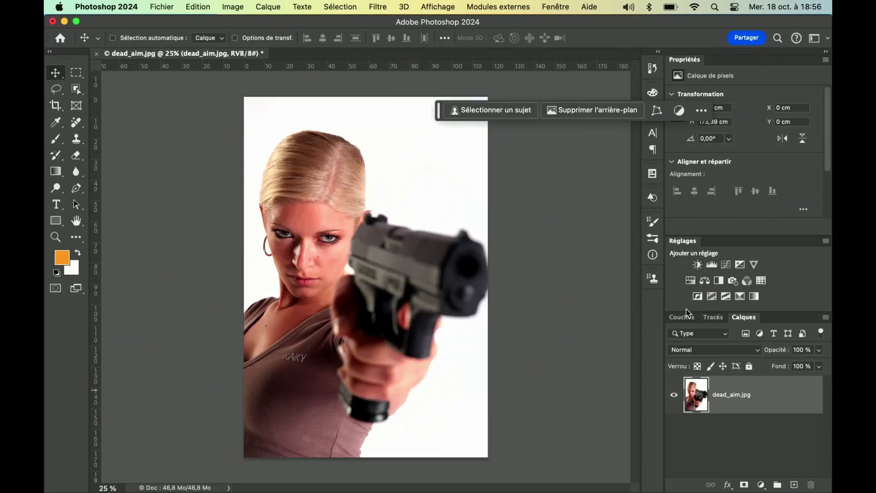
drag(746, 319, 525, 72)
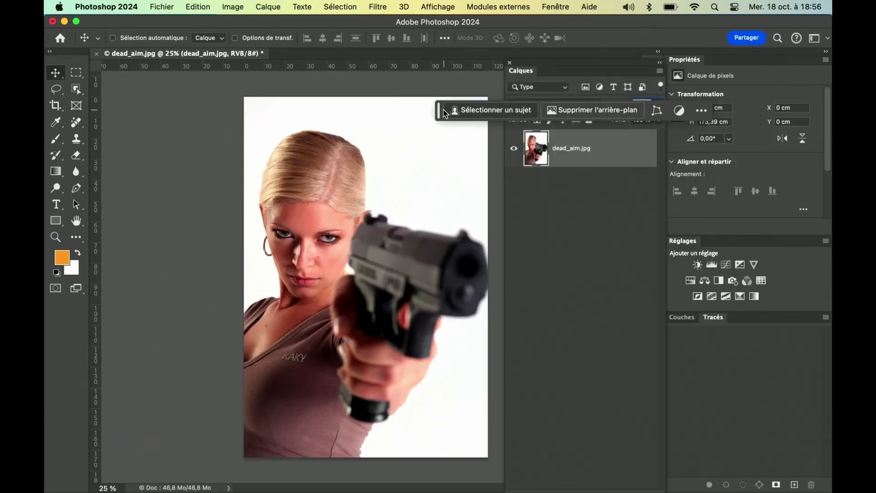
drag(439, 110, 180, 470)
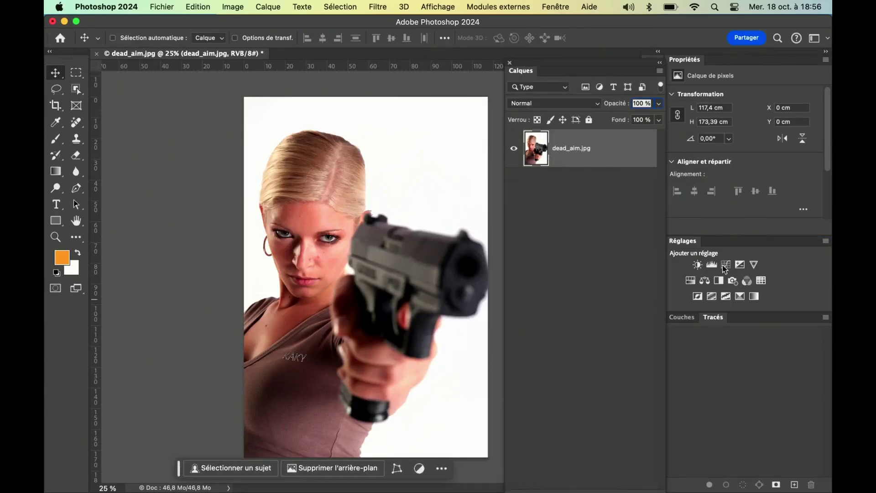
drag(560, 63, 552, 25)
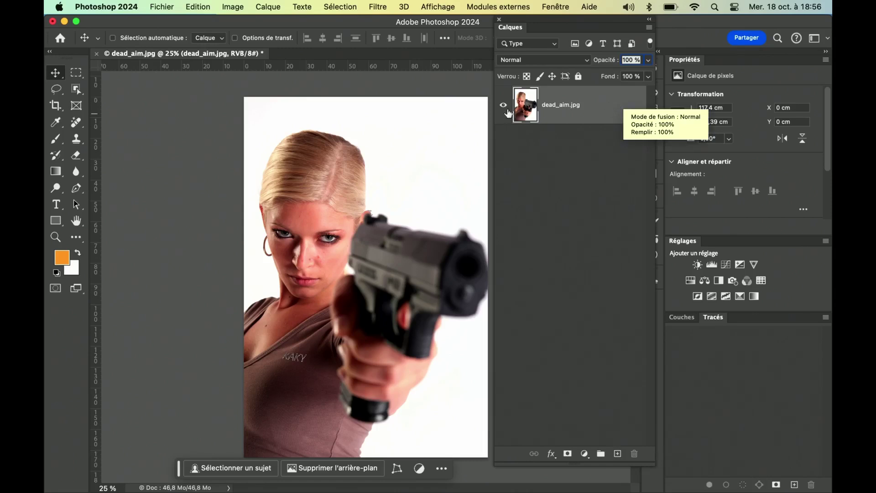
- Disable the events that run scripts and actions in the script events manager
click(160, 7)
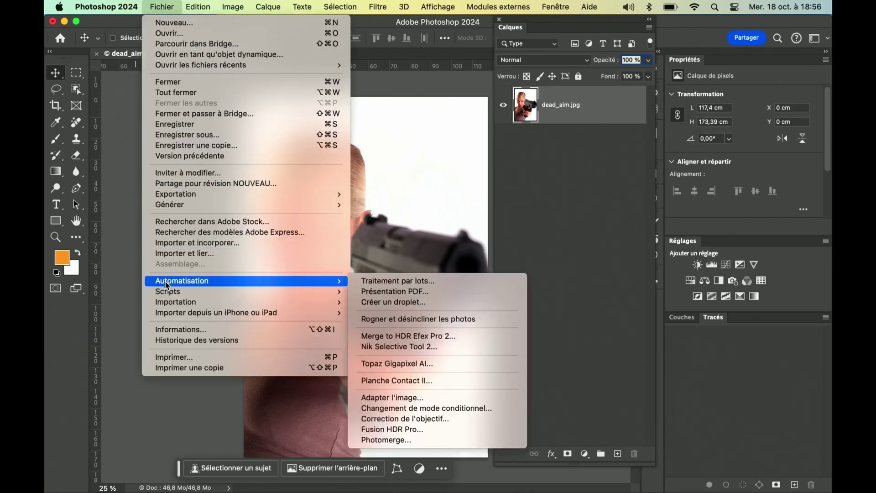
mouse_move(168, 293)
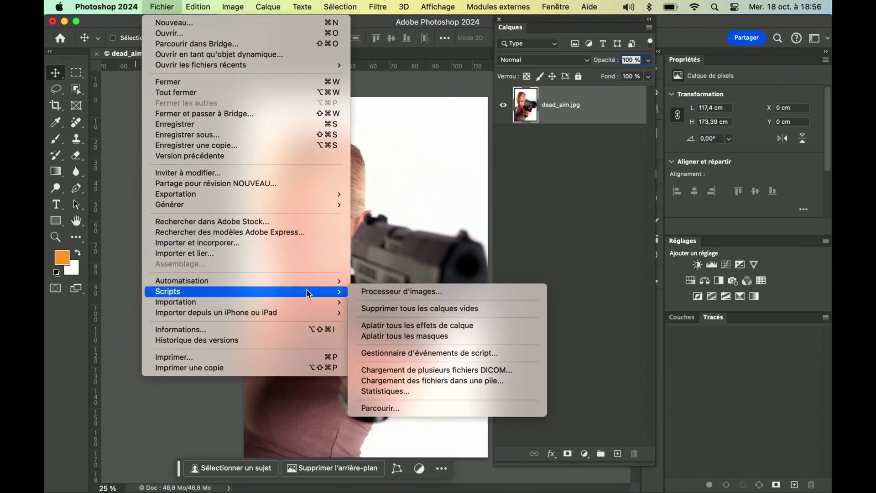
click(459, 352)
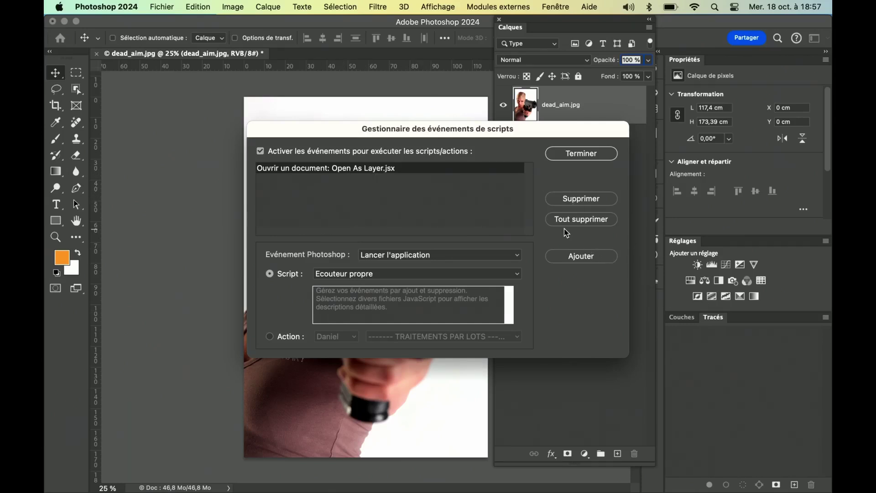
click(261, 151)
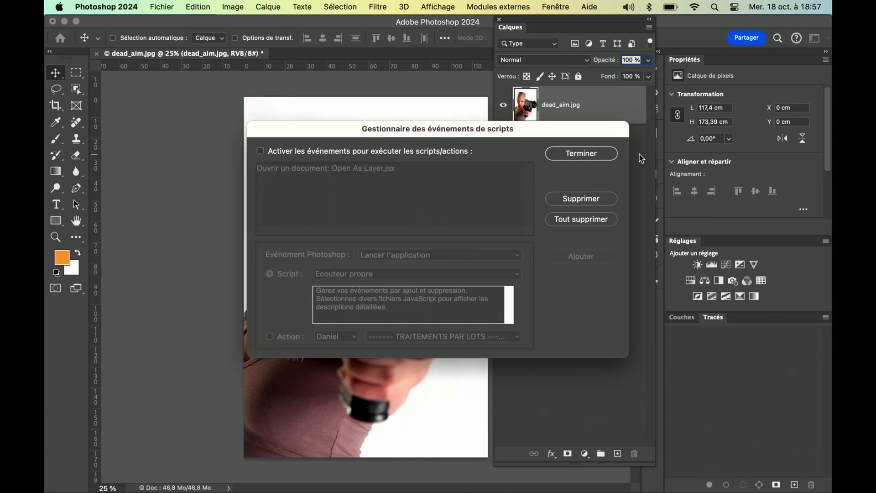
click(596, 153)
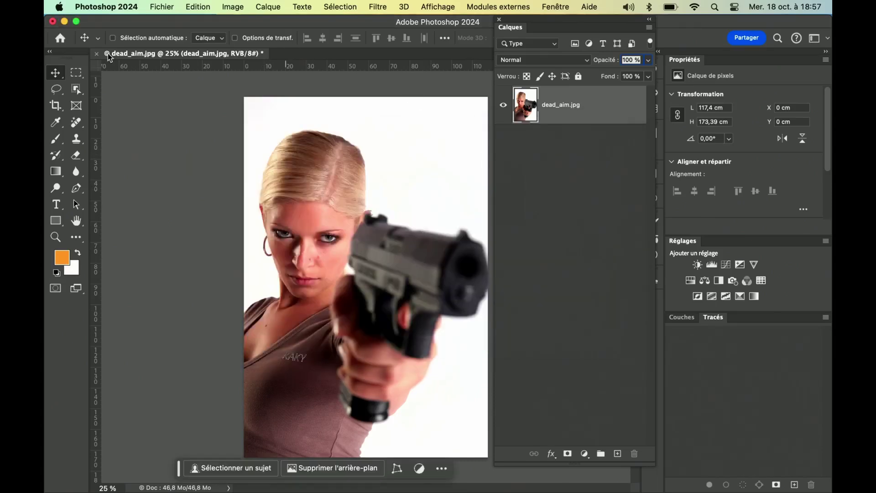
- Discard the changes to dead_aim.jpg without saving and reopen the image from the recent files
key(super+q)
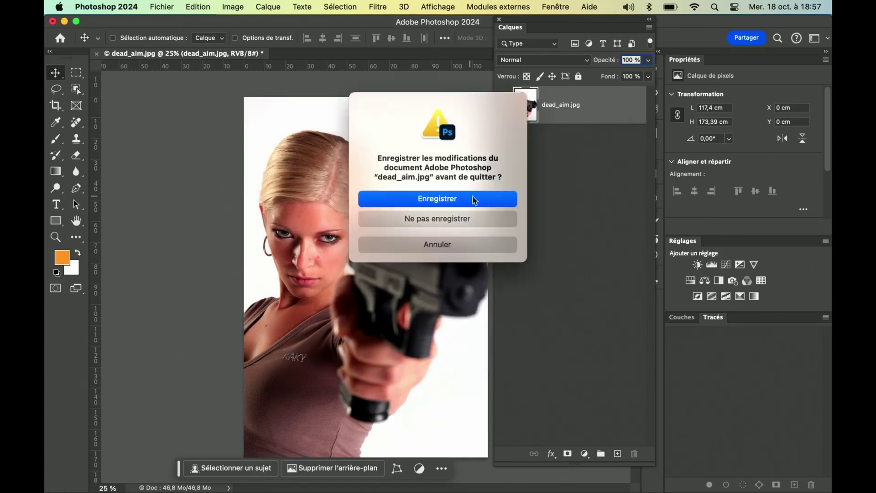
click(469, 216)
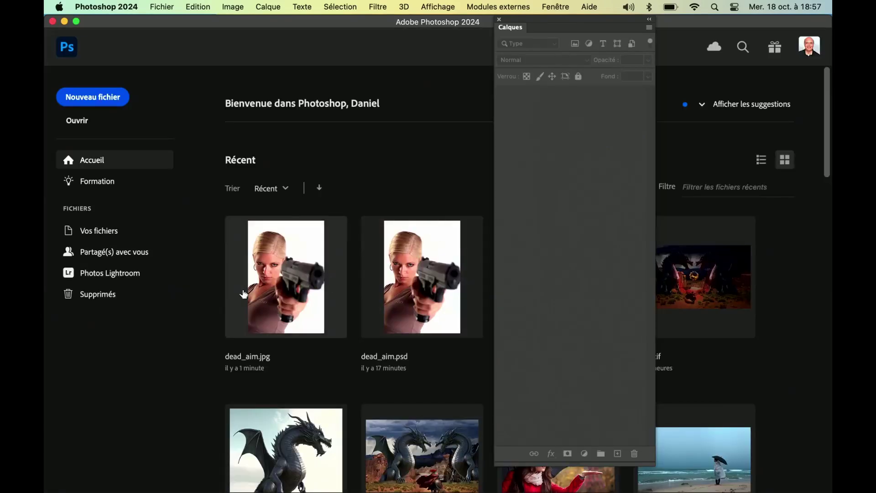
click(277, 288)
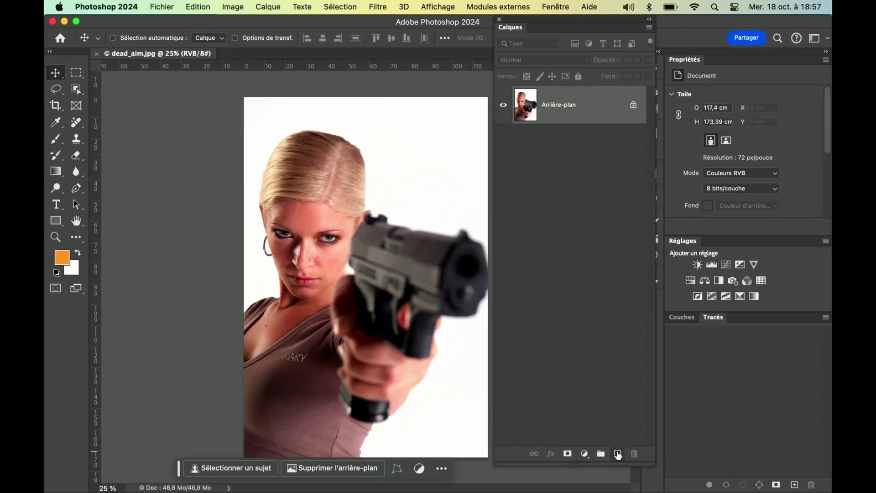
- Add an empty layer above the background and paint orange freehand strokes across the hair and white backdrop with the Brush at 36% opacity
click(618, 454)
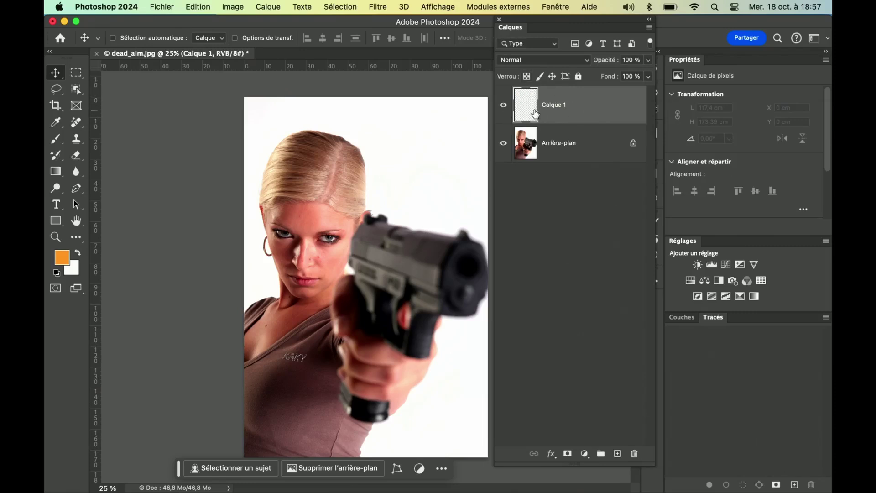
click(58, 139)
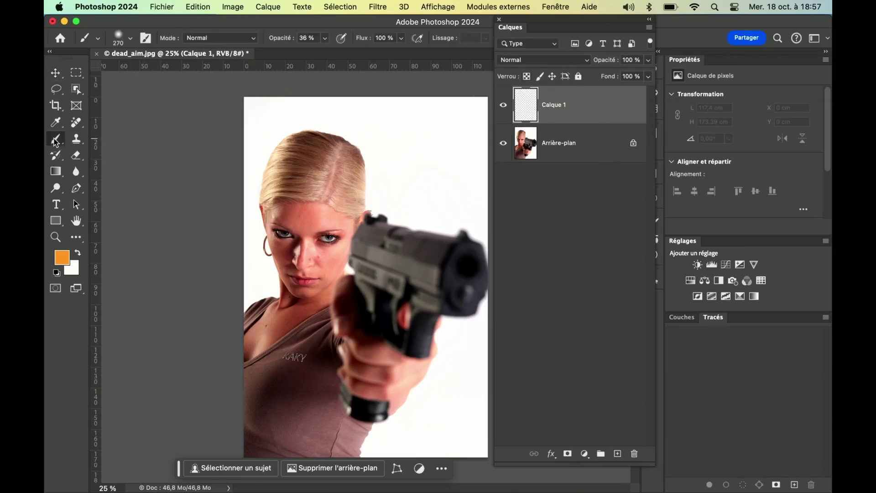
mouse_move(310, 136)
mouse_down()
mouse_move(346, 119)
mouse_move(432, 160)
mouse_move(365, 208)
mouse_move(299, 137)
mouse_up()
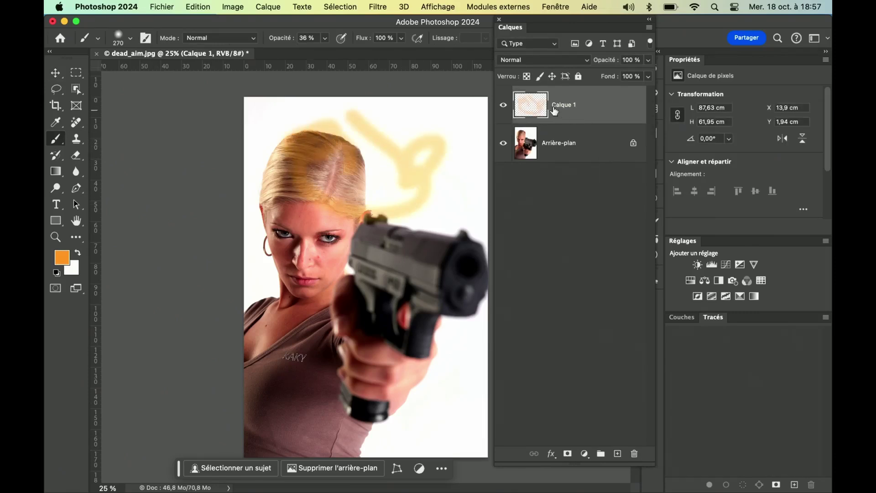
- Hide the background to view the orange strokes alone, show it again, and clear the strokes from Calque 1
click(506, 144)
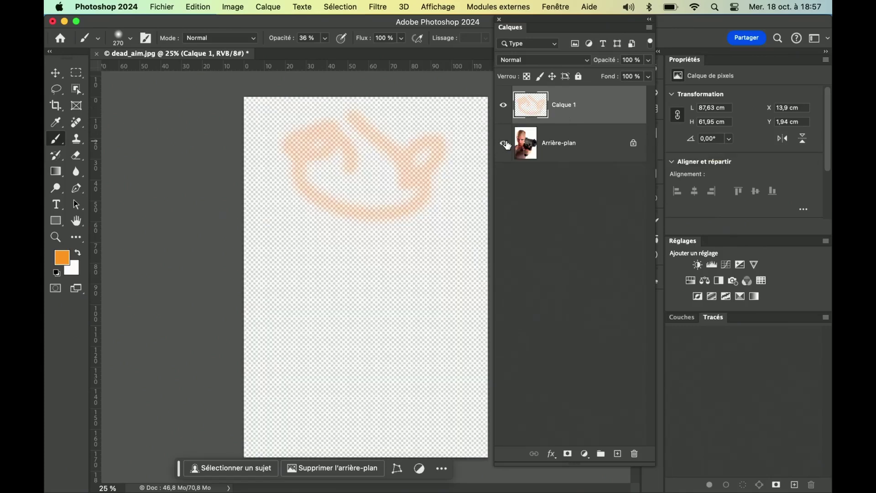
click(503, 143)
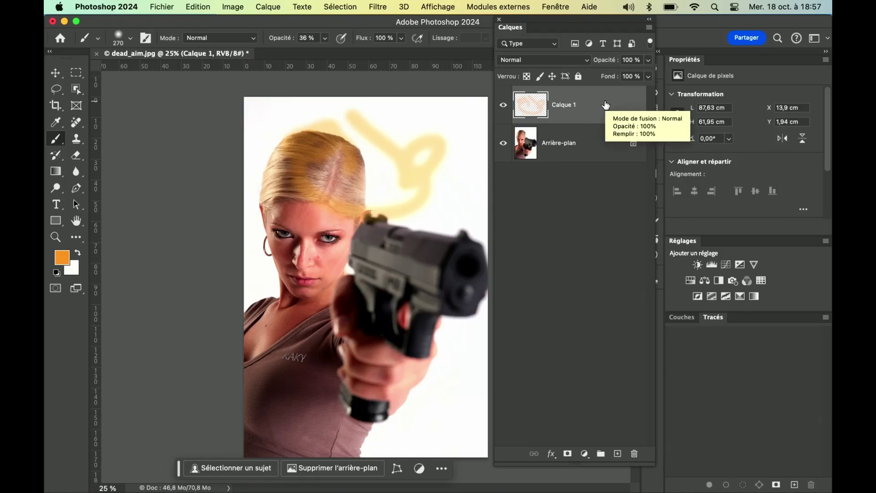
key(BackSpace)
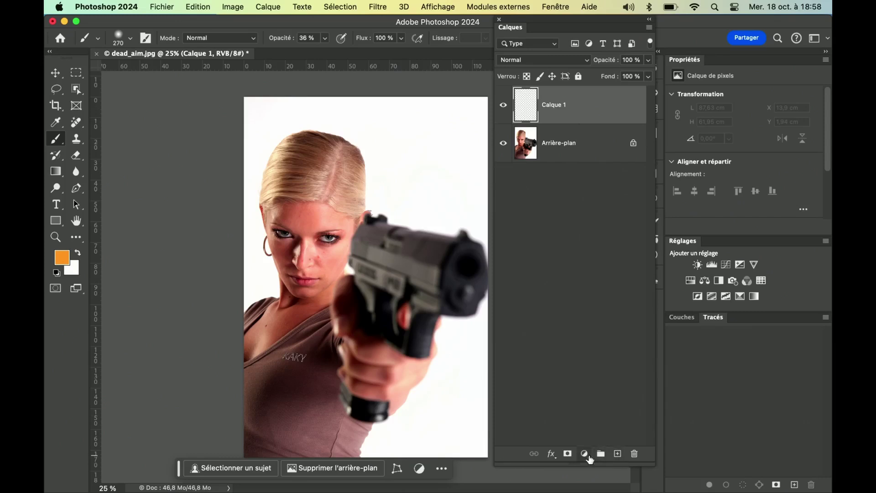
- Unlock the background layer and select the woman with the gun using the automatic subject selection
click(634, 144)
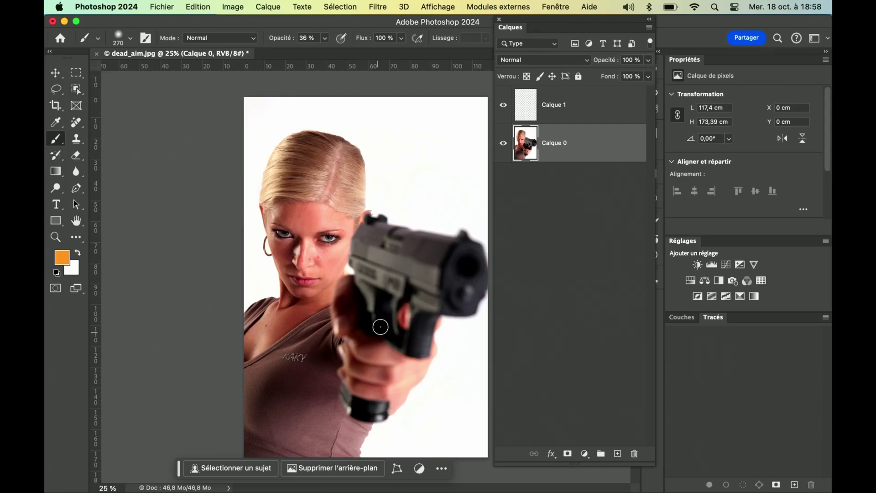
click(349, 8)
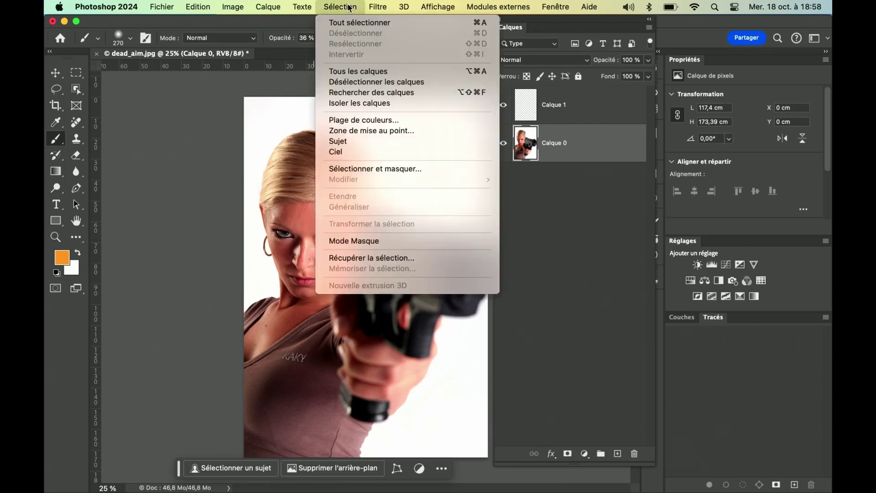
click(347, 141)
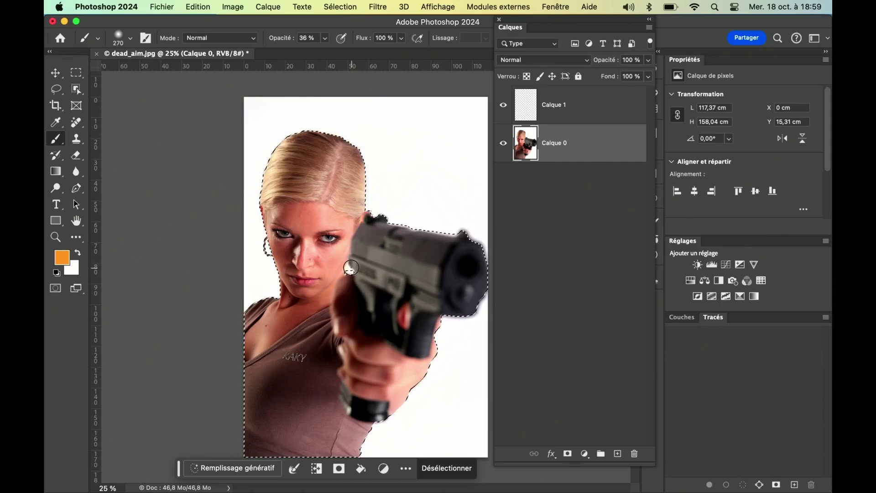
- Inspect the subject selection as a Quick Mask overlay, switching between the overlay and the selection outline
click(56, 288)
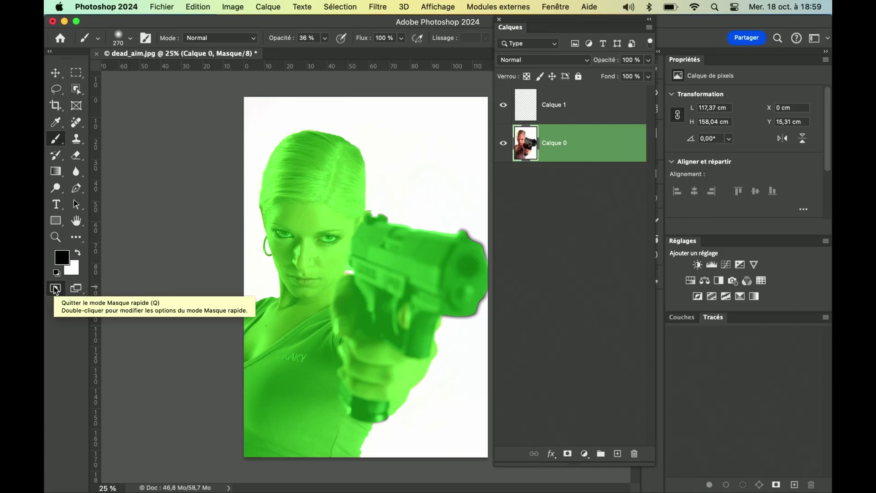
click(56, 289)
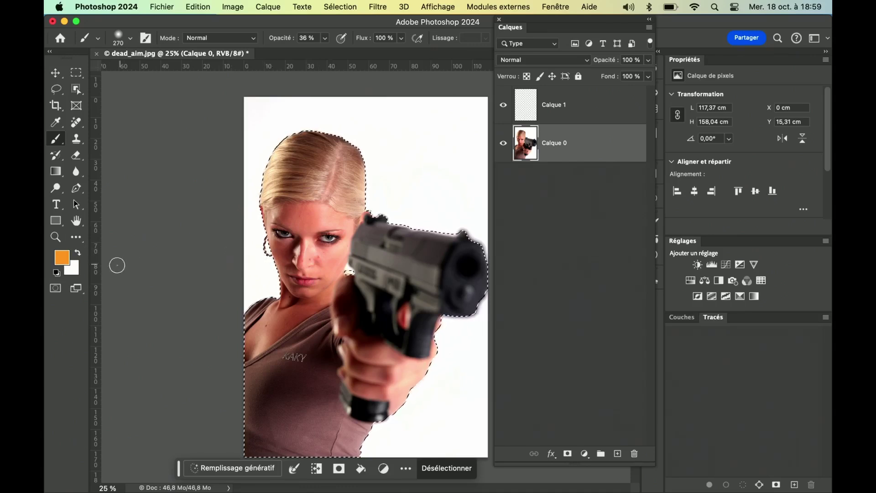
click(55, 288)
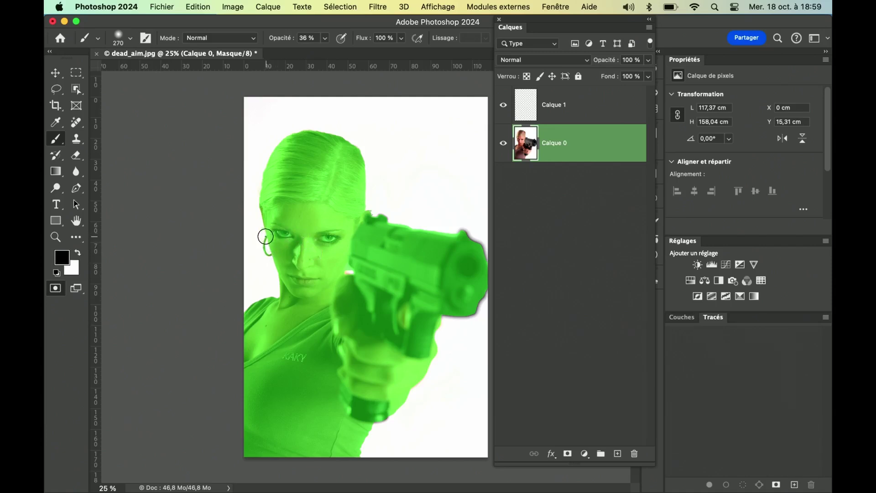
click(55, 288)
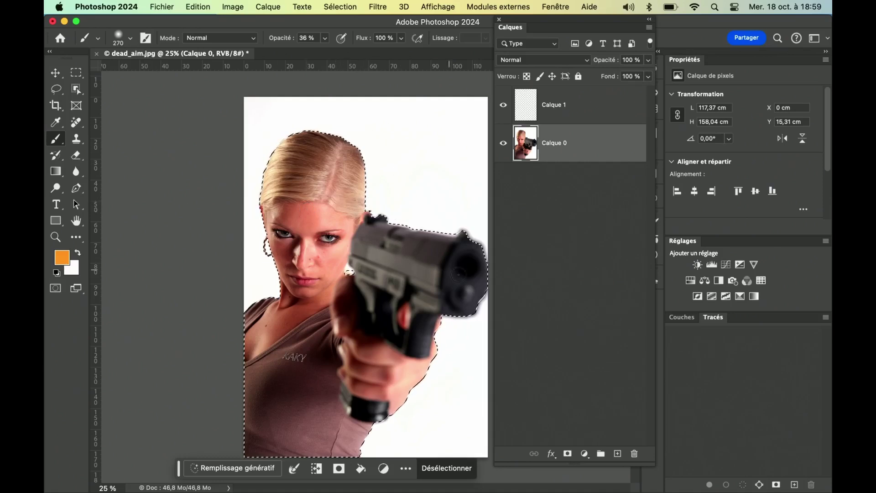
- Cut out the woman by adding a layer mask from the selection to Calque 0, leaving the mask active
click(568, 453)
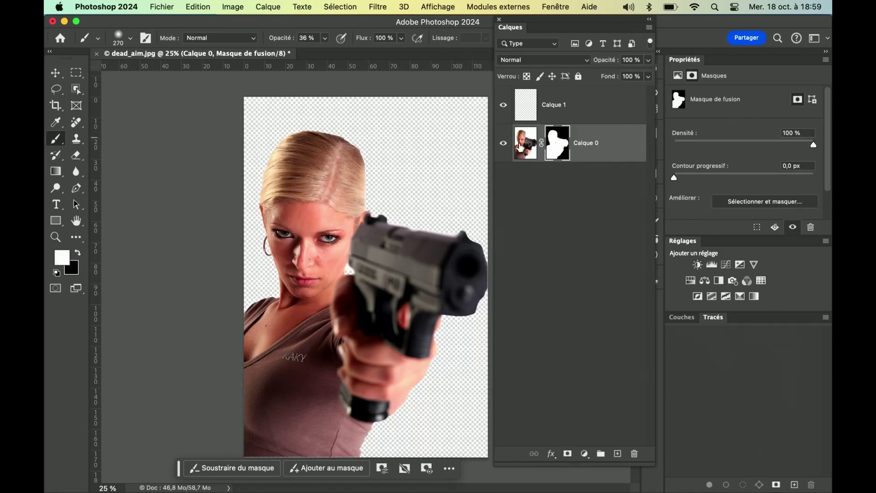
click(525, 144)
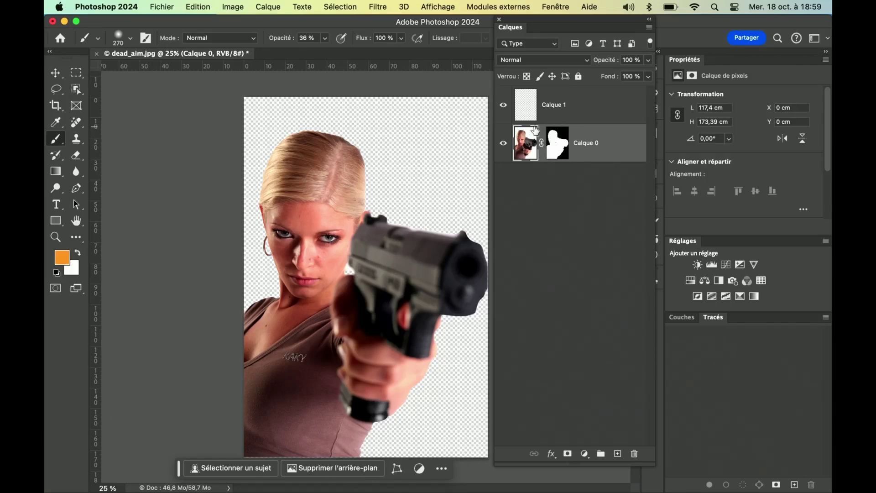
click(557, 142)
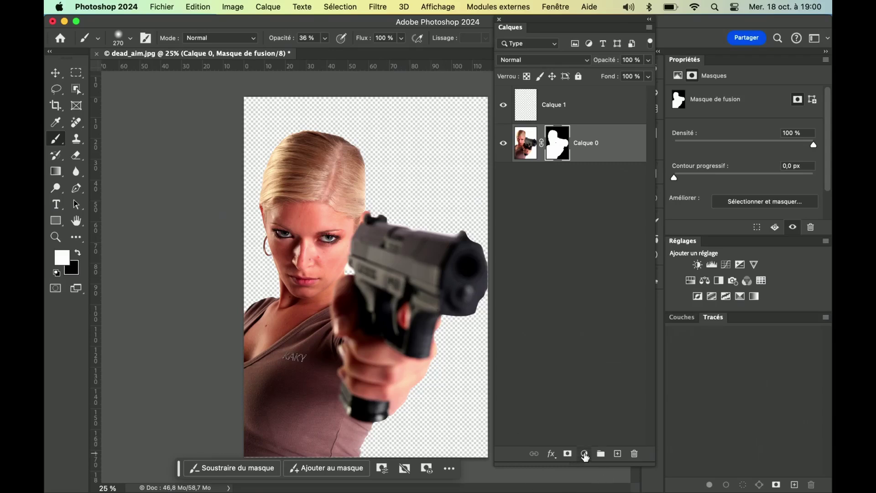
- Create a solid colour fill layer in orange #ee9906 and move it beneath the cut-out woman's layer
click(585, 454)
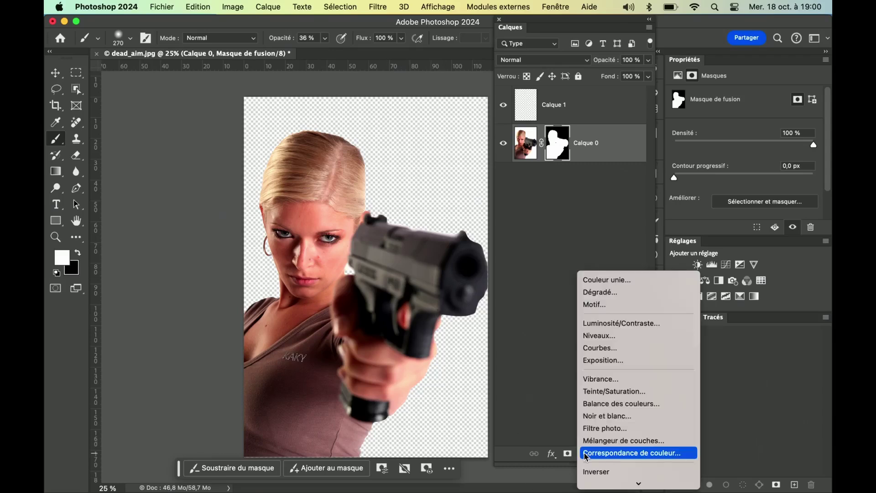
click(622, 282)
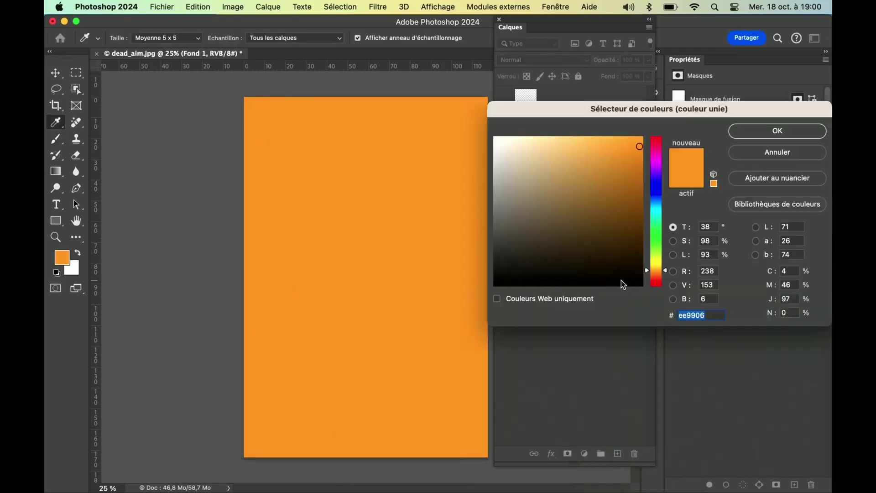
click(776, 131)
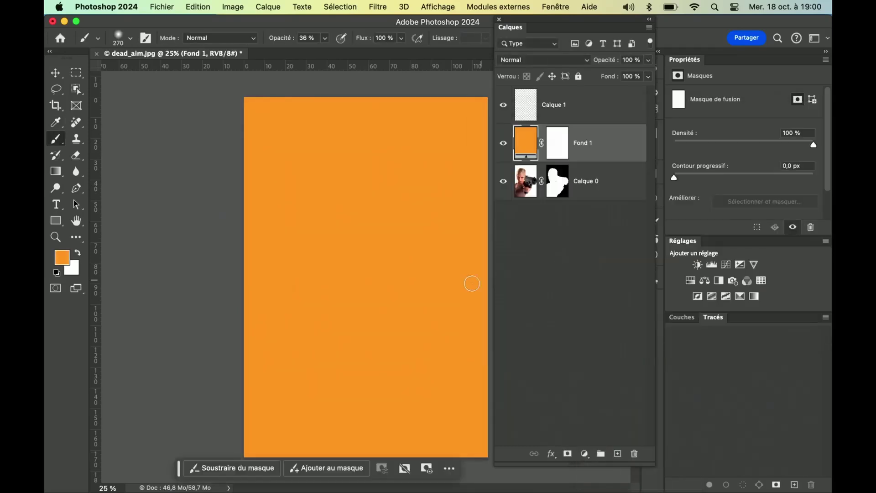
drag(602, 143, 587, 219)
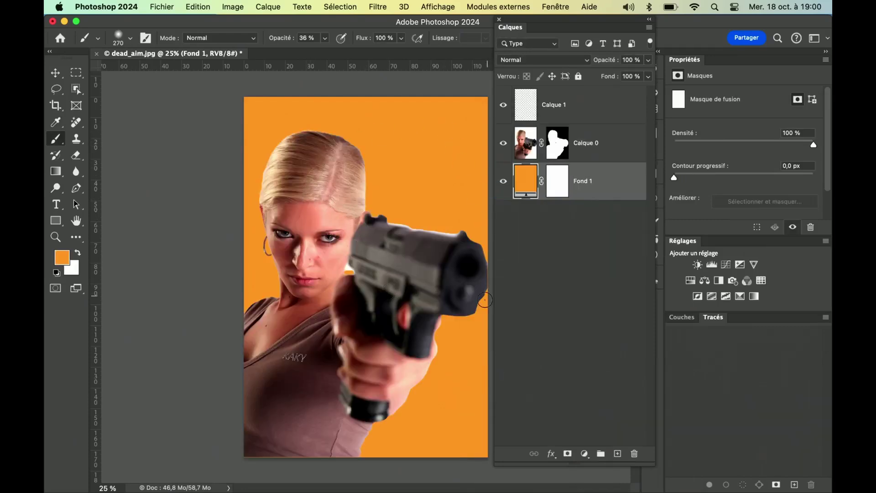
- Recolour the solid colour fill layer Fond 1 to near-white #fcfffe
double_click(526, 181)
click(551, 148)
click(543, 247)
click(595, 212)
click(550, 186)
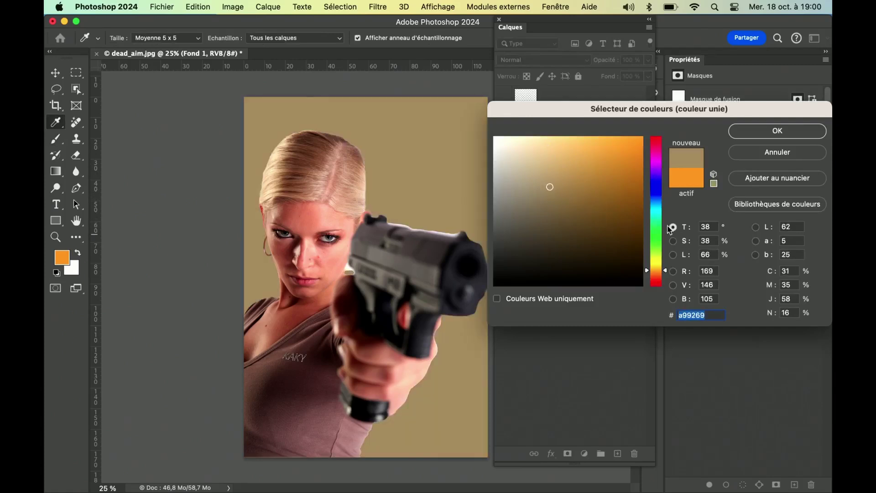
click(658, 215)
click(529, 160)
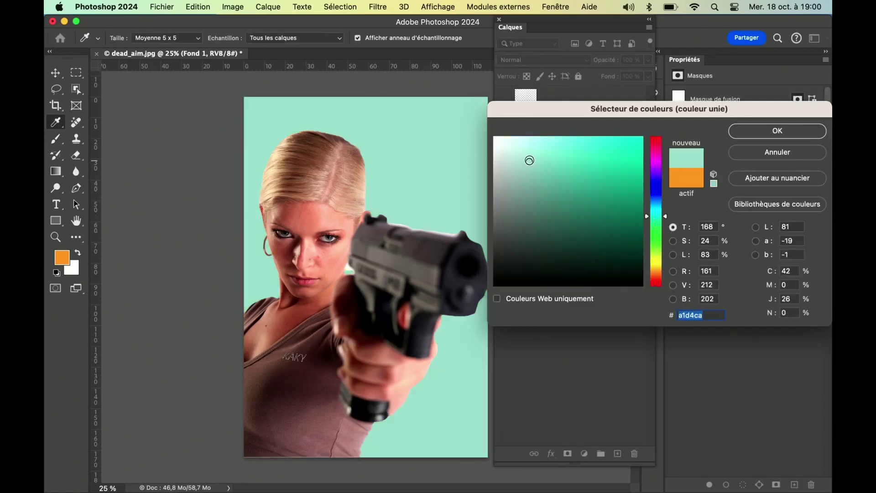
click(496, 137)
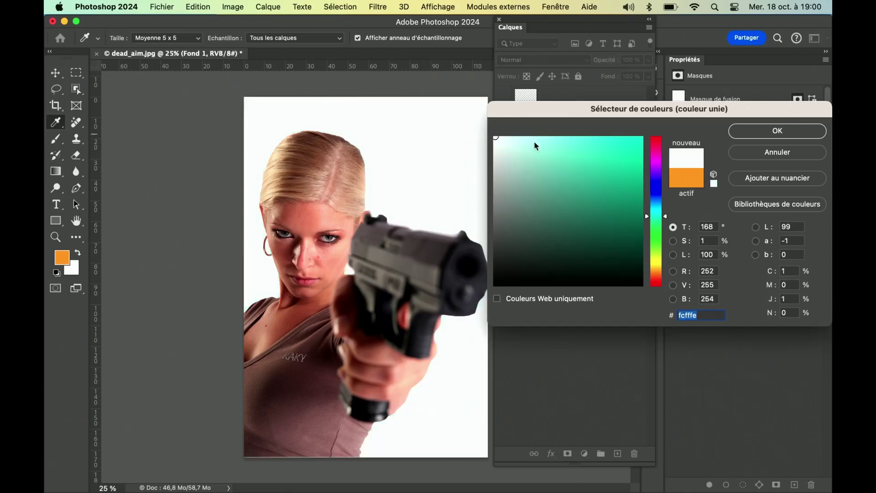
click(750, 134)
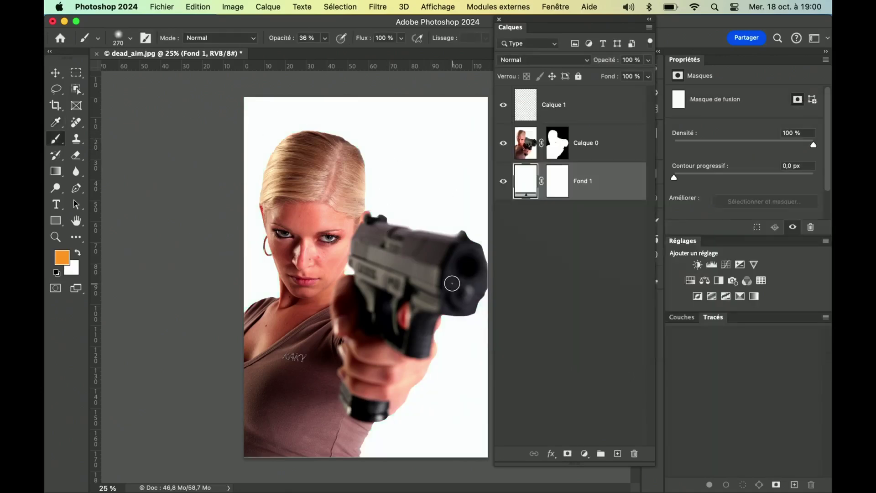
- Hide Fond 1 and add a linear gradient fill layer above it using the basic preset Premier plan -> arrière-plan
click(503, 181)
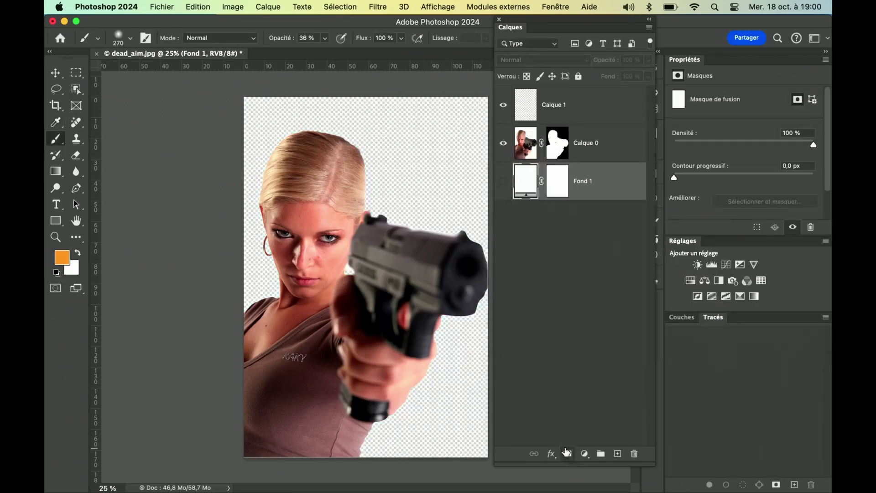
click(585, 454)
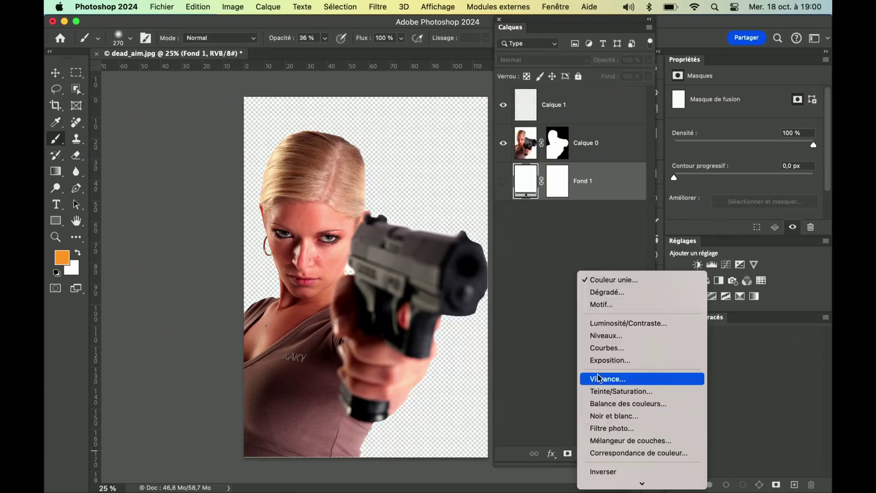
click(607, 292)
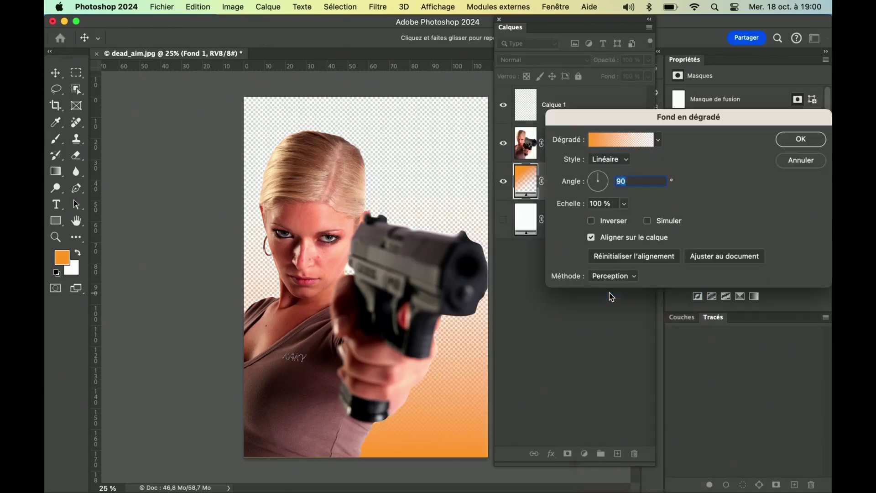
click(627, 142)
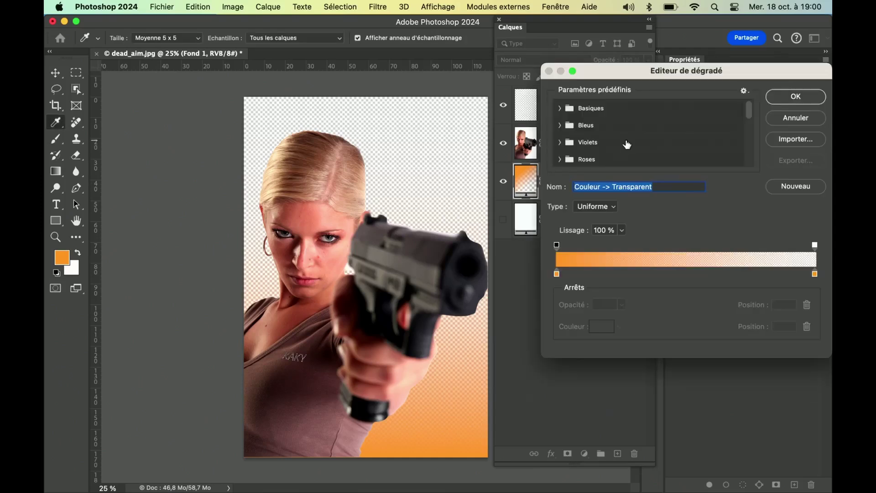
click(560, 108)
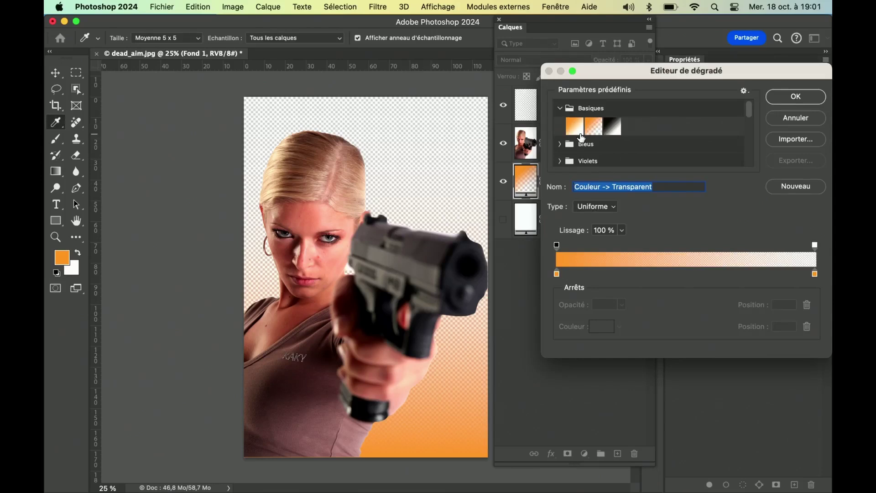
click(573, 126)
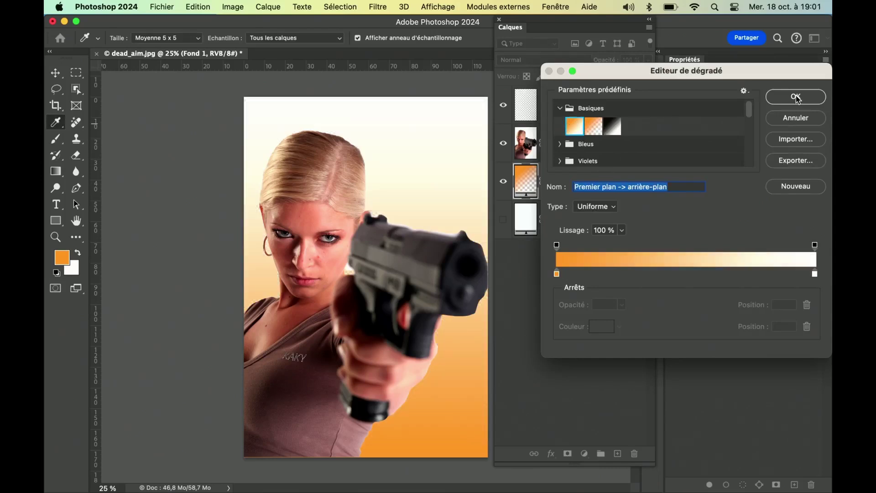
click(797, 97)
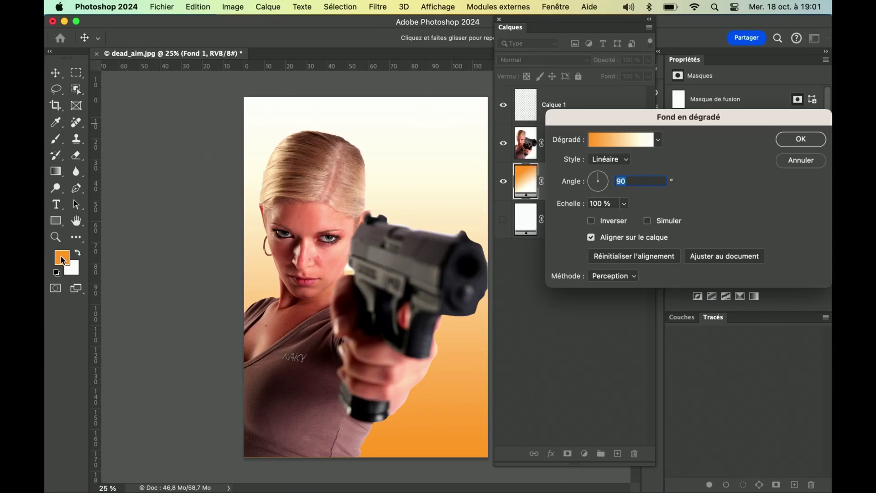
click(801, 139)
- Set the foreground colour to blue-violet #817fef and delete the orange gradient fill layer
click(63, 259)
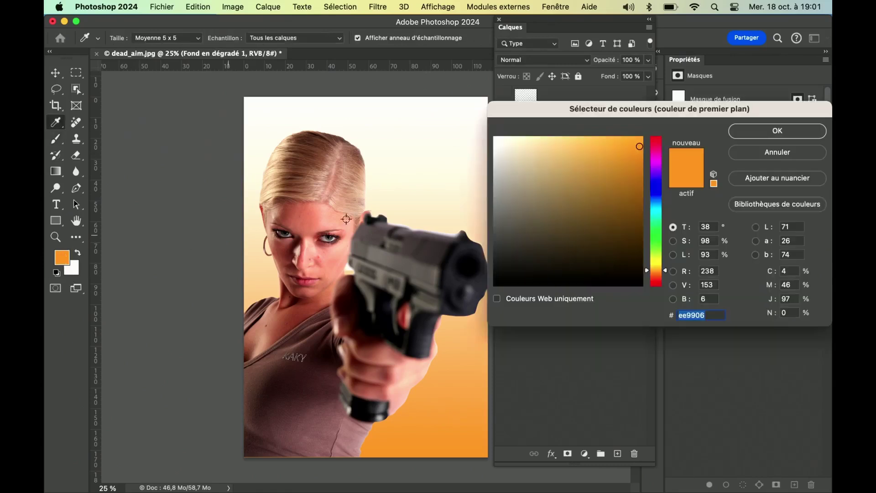
click(655, 186)
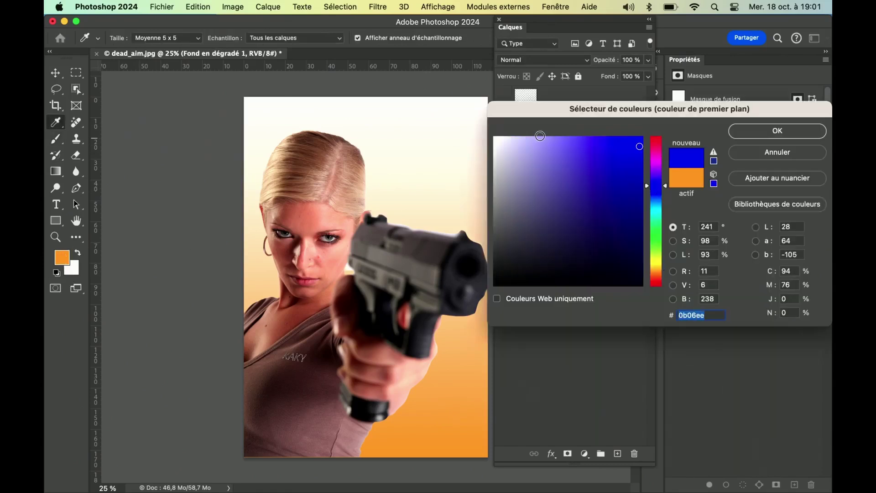
click(564, 145)
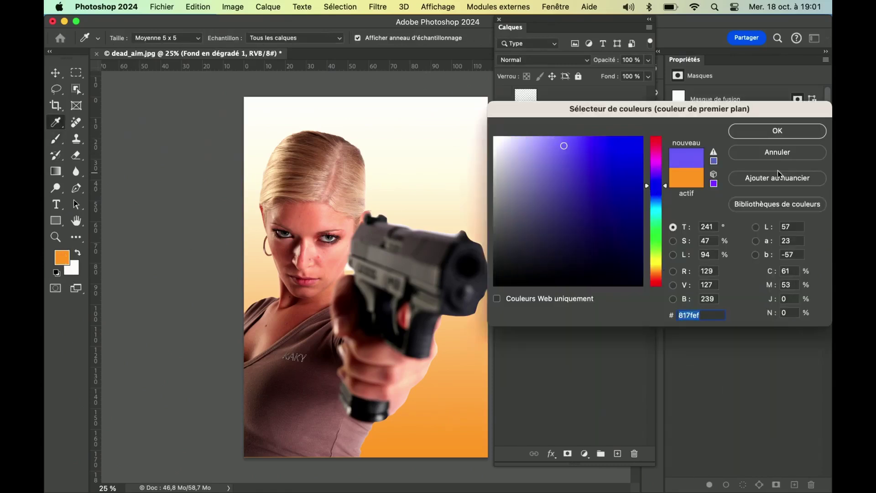
click(777, 131)
key(b)
drag(587, 200, 633, 453)
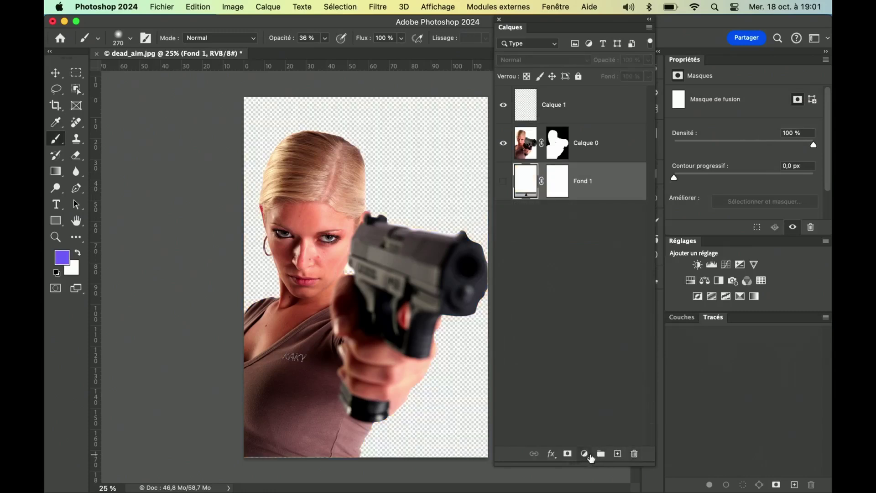
- Add a linear blue-violet-to-transparent gradient fill layer at 90° above Fond 1, and make Fond 1 visible again
click(585, 454)
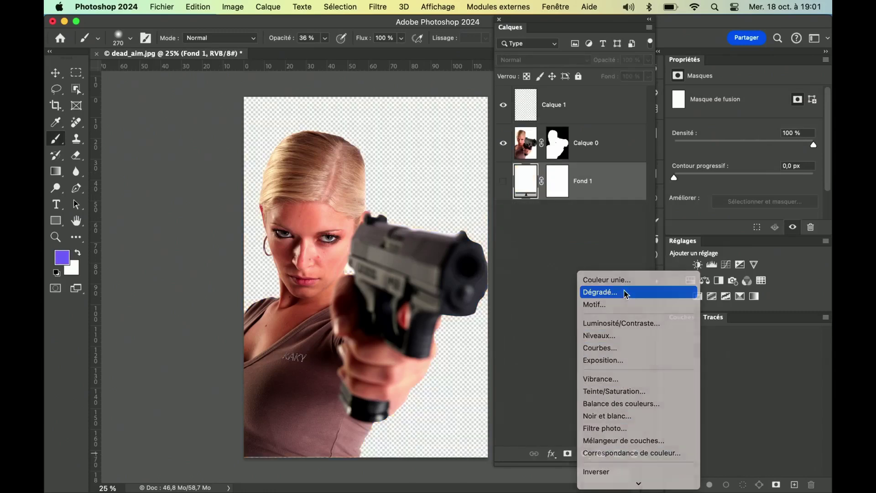
click(627, 292)
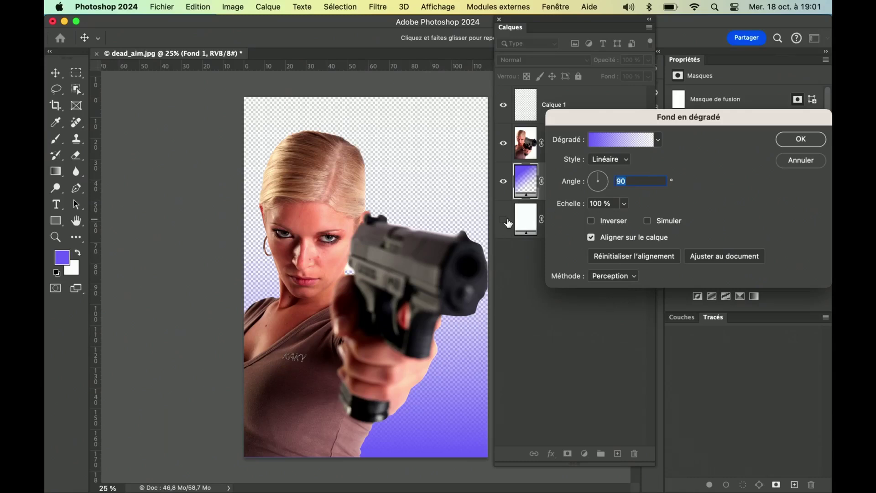
key(Return)
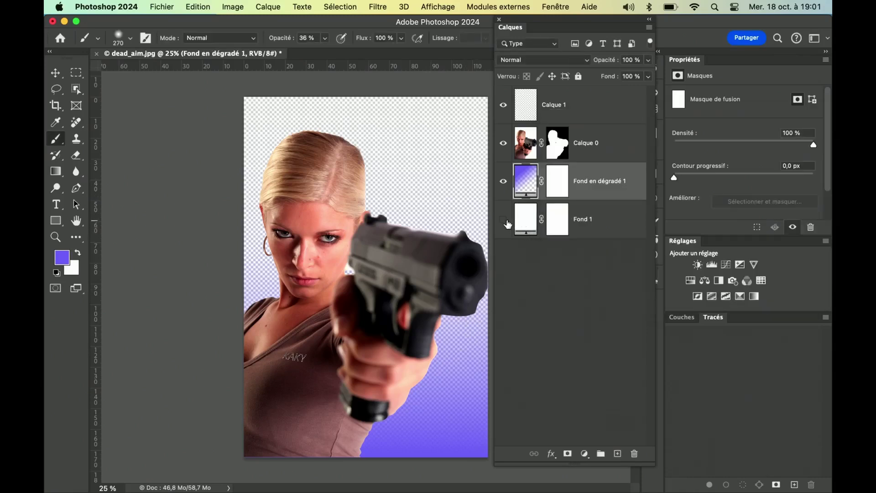
click(504, 220)
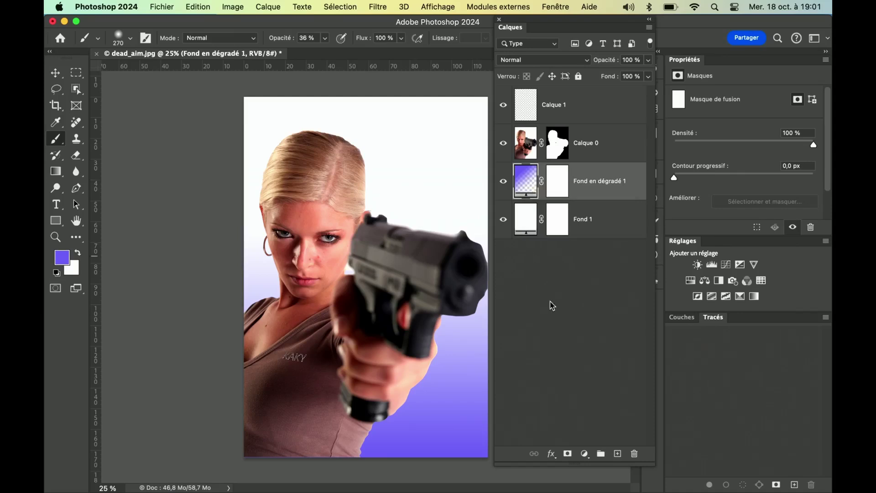
- Add a pattern fill layer with the green leaf pattern above the gradient fill, scaled to 352 %
click(585, 453)
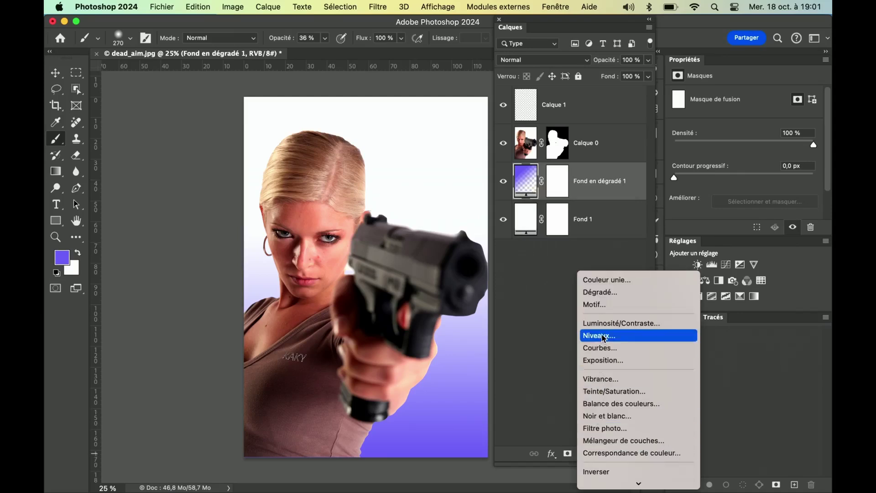
click(600, 308)
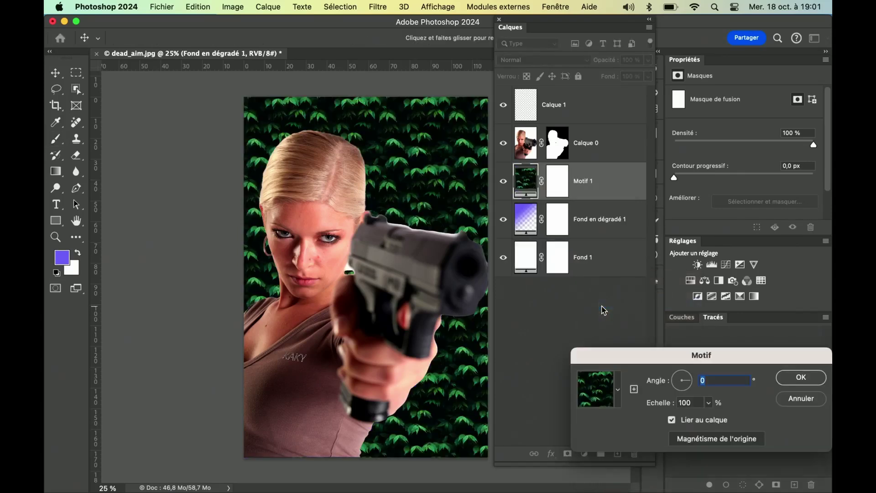
drag(630, 359, 362, 122)
click(348, 155)
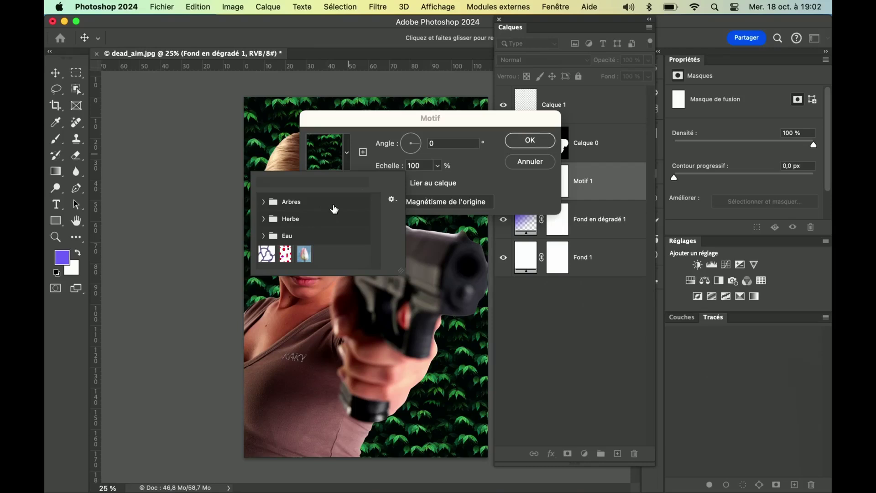
click(480, 183)
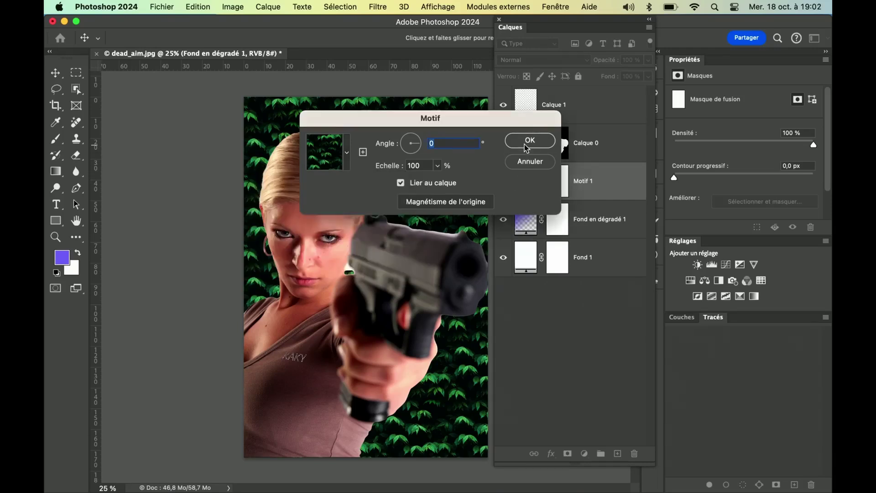
drag(423, 124, 620, 99)
mouse_move(635, 141)
mouse_down()
mouse_move(632, 157)
mouse_move(649, 152)
mouse_up()
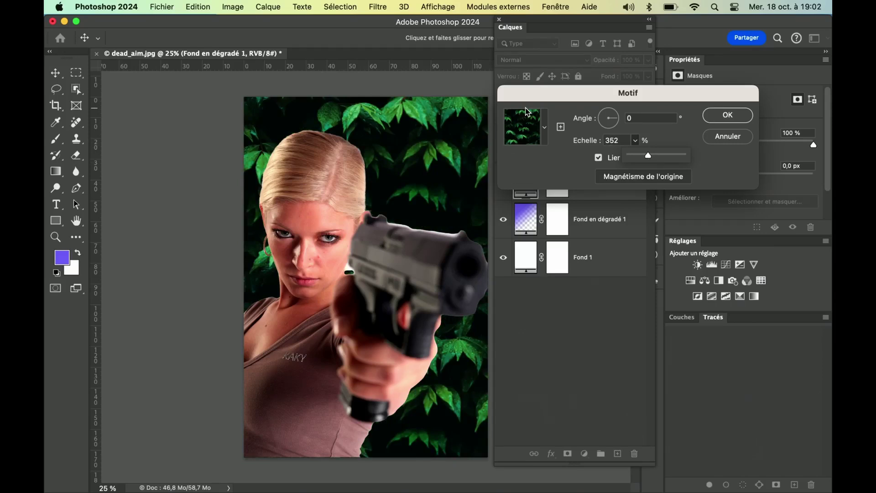
click(728, 115)
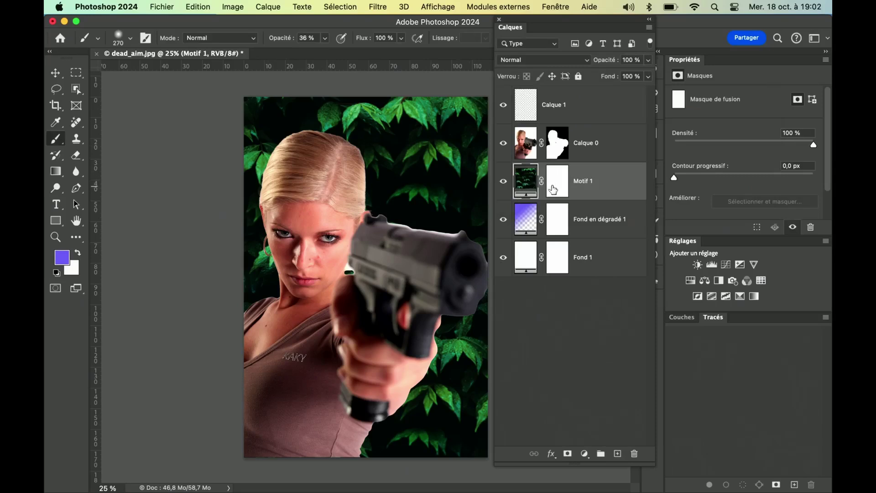
- Hide the pattern and gradient fill layers, and add a Levels adjustment layer above Calque 1 with the midtones at 1,10
click(504, 182)
click(504, 220)
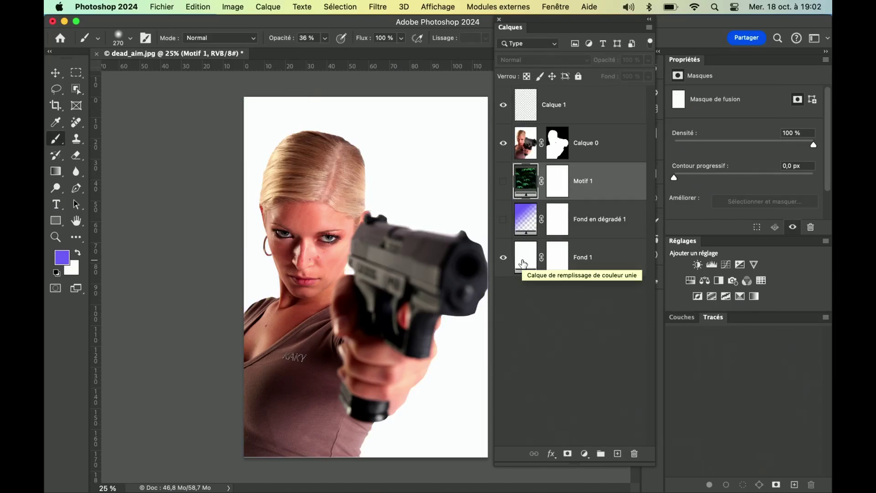
click(535, 118)
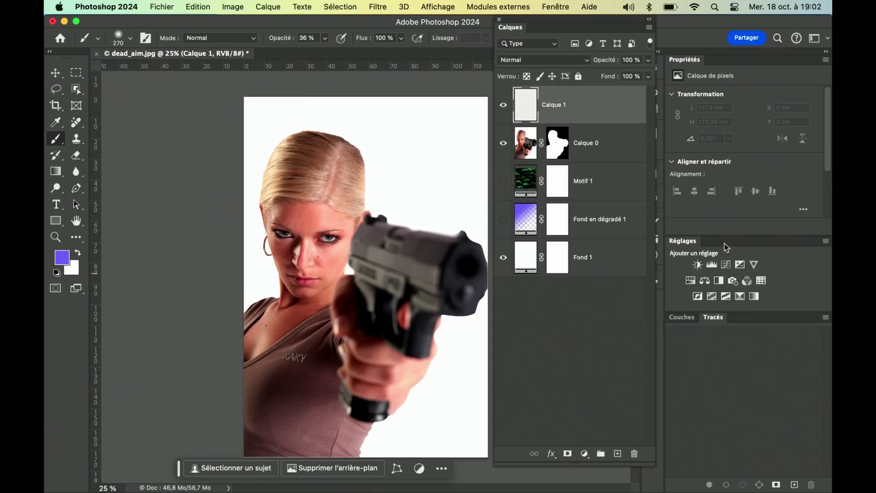
click(712, 265)
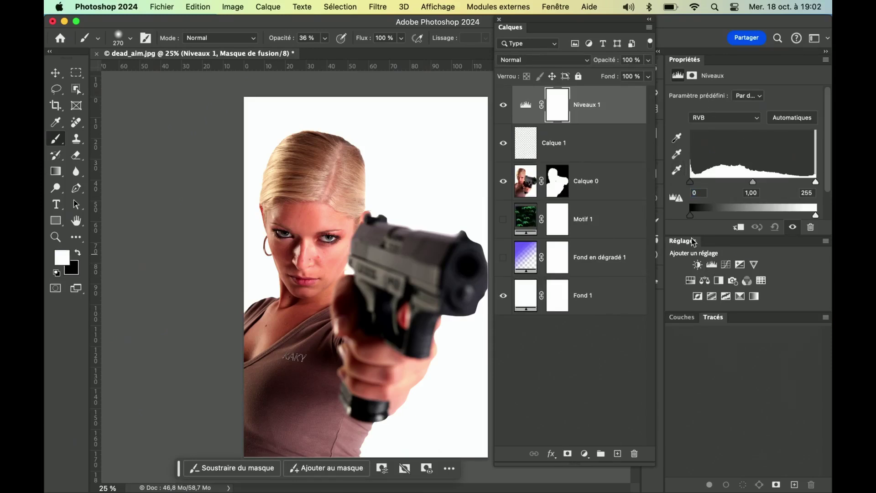
mouse_move(754, 183)
mouse_down()
mouse_move(773, 183)
mouse_move(719, 182)
mouse_move(763, 187)
mouse_move(750, 191)
mouse_up()
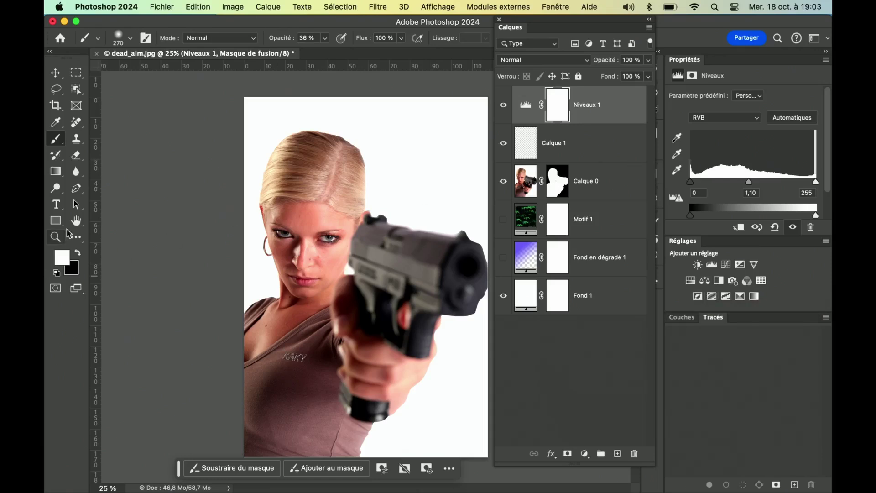
- Start a 200 pt text layer above the woman's head and set its font to Asphalt Black
click(56, 205)
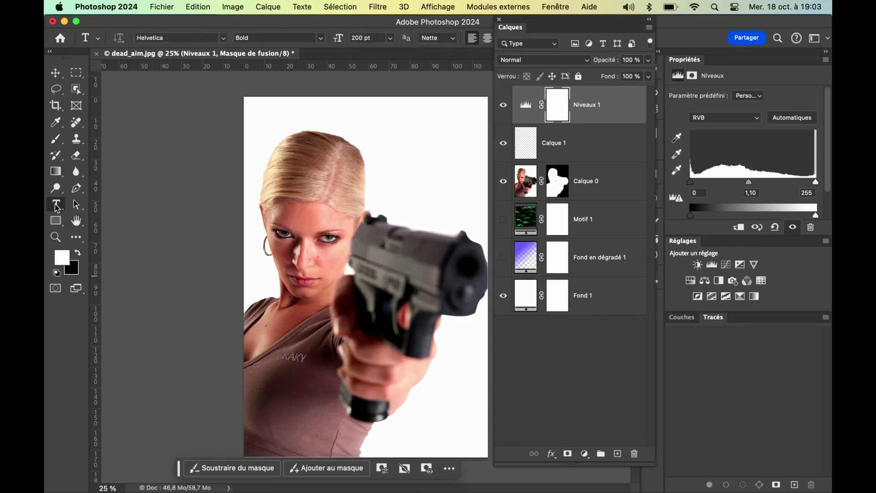
click(279, 122)
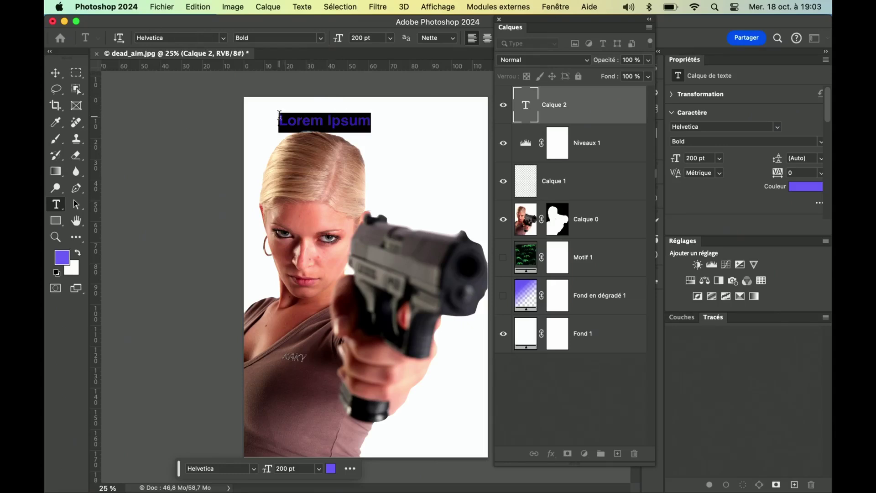
click(224, 38)
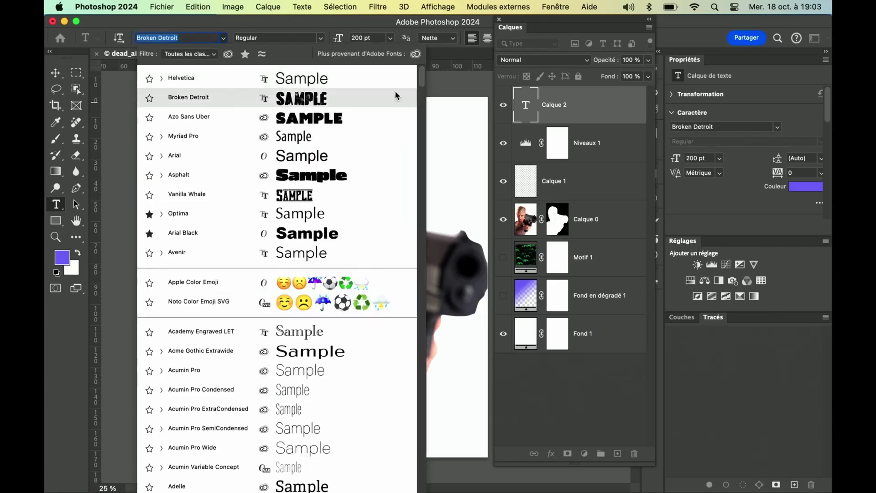
click(264, 175)
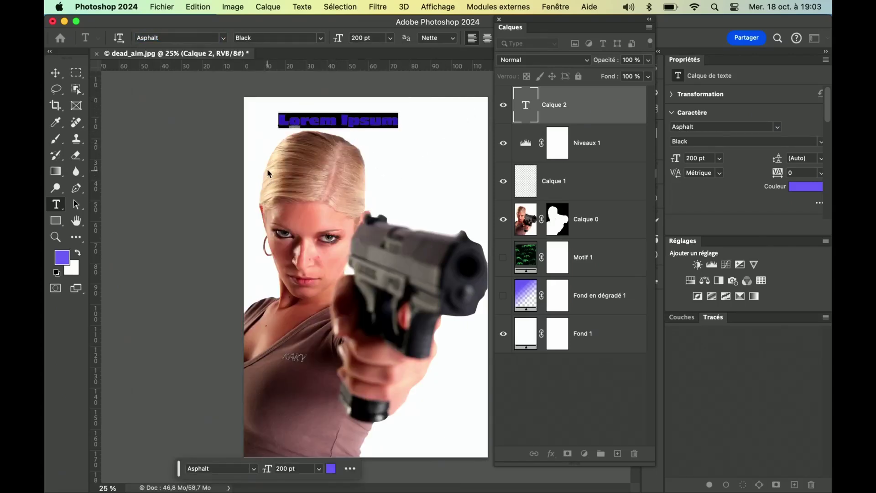
- Replace the placeholder with "lorem ipsum" and move the text down to the lower edge of the woman's shirt
key(super+t)
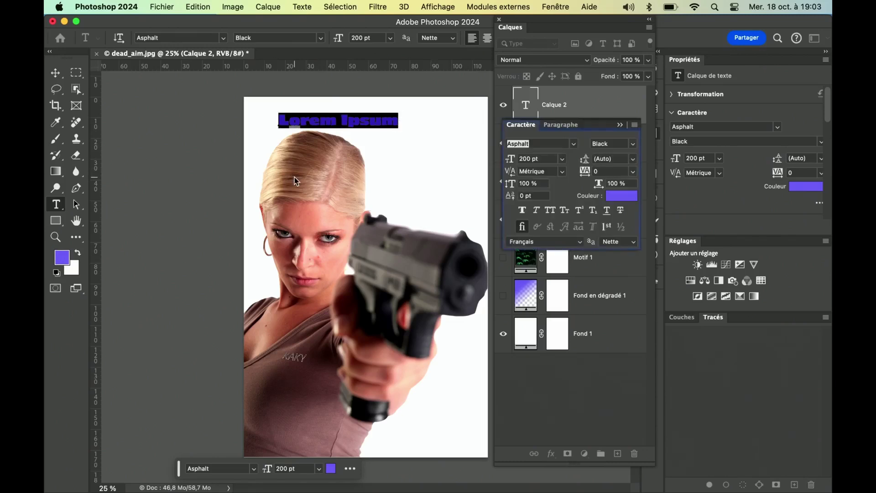
text(t)
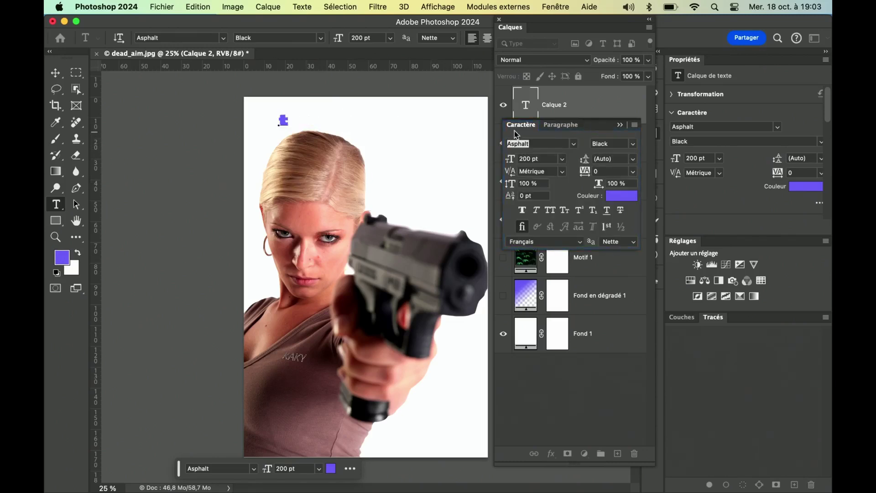
click(519, 123)
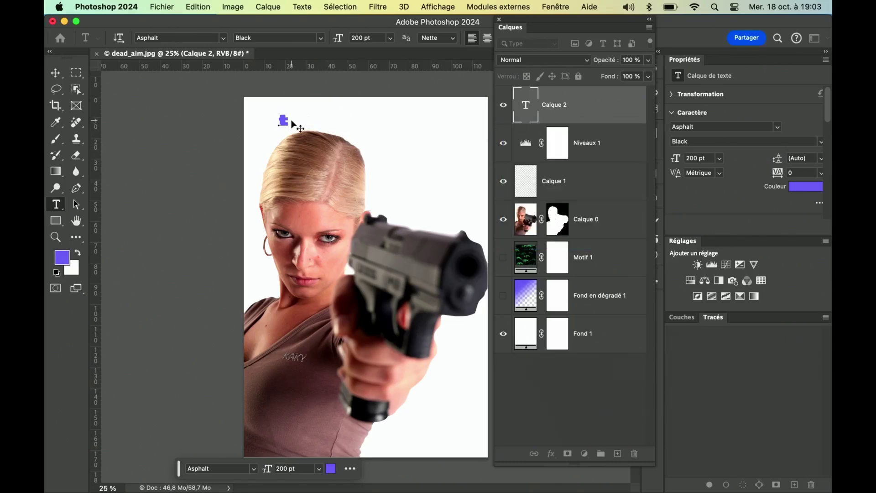
key(shift+Left)
key(BackSpace)
key(BackSpace)
text(lorem ipsum)
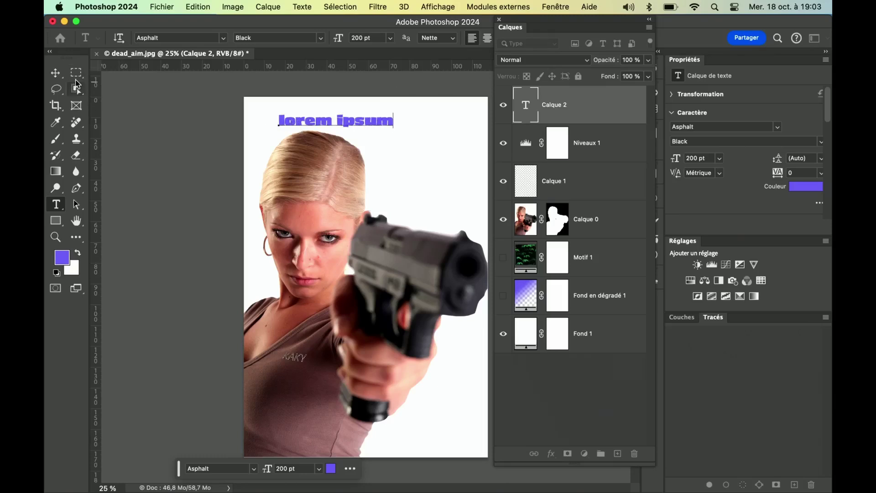
click(55, 73)
drag(332, 124, 320, 438)
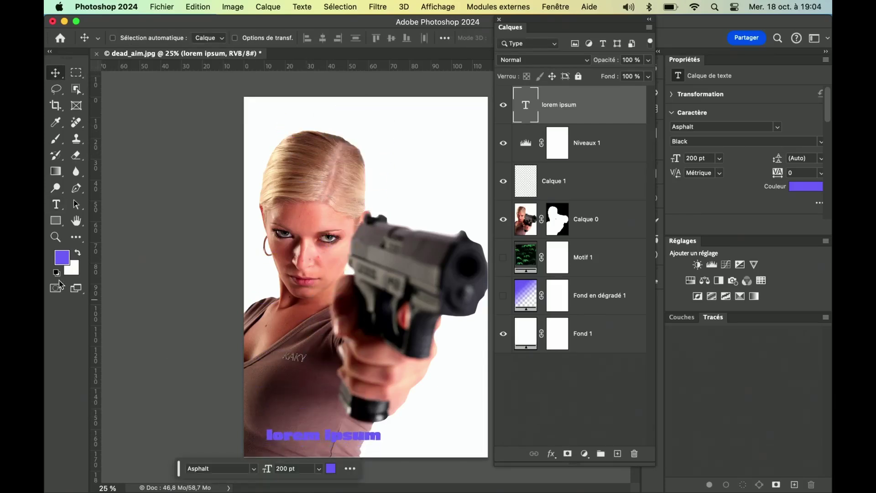
click(56, 204)
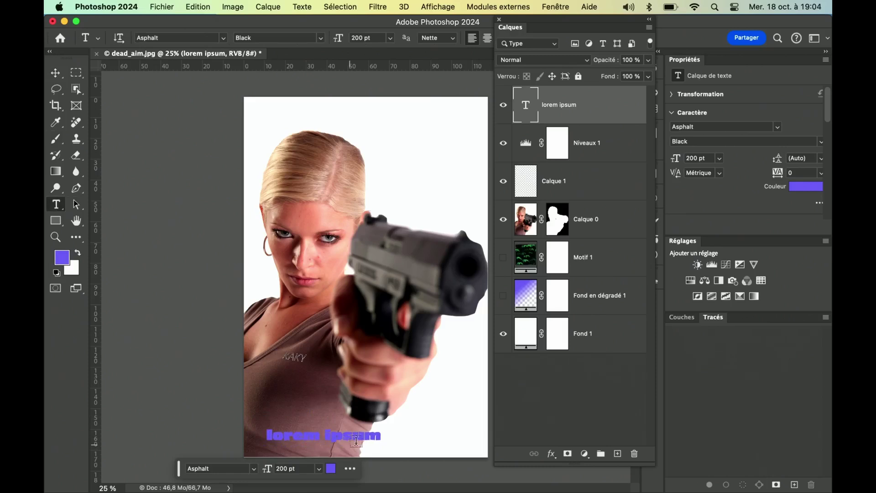
drag(383, 435, 265, 436)
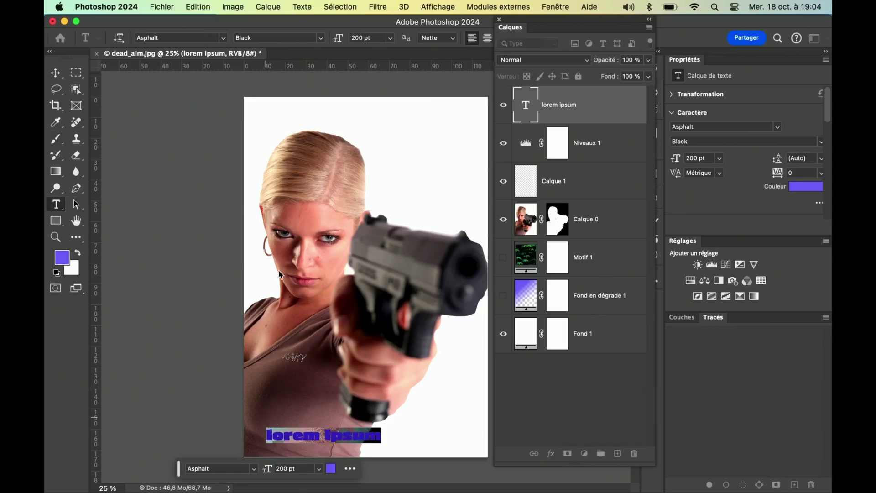
click(224, 37)
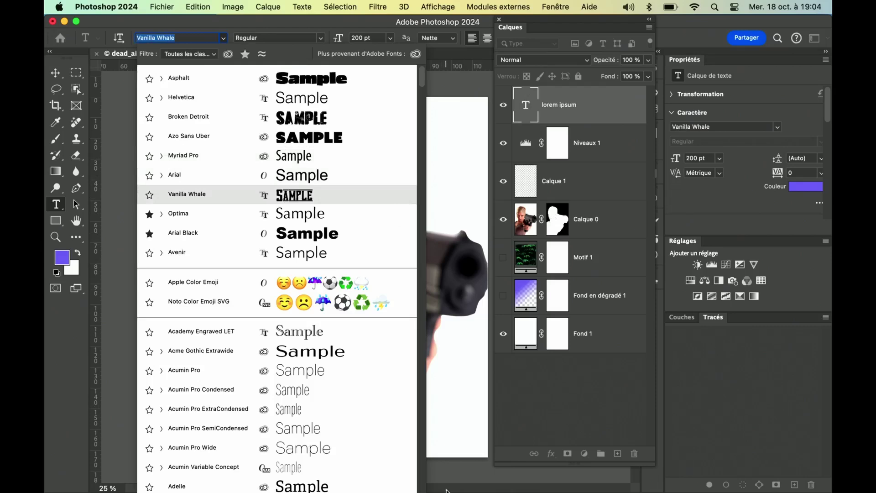
click(456, 449)
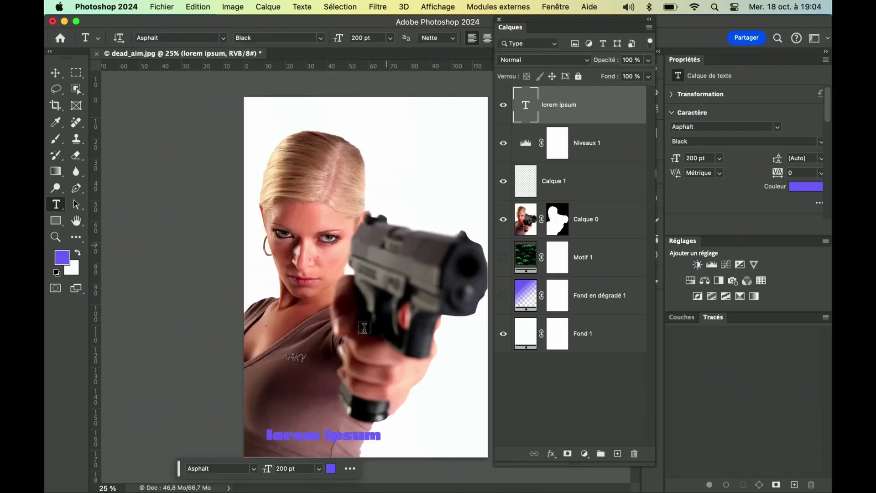
click(230, 488)
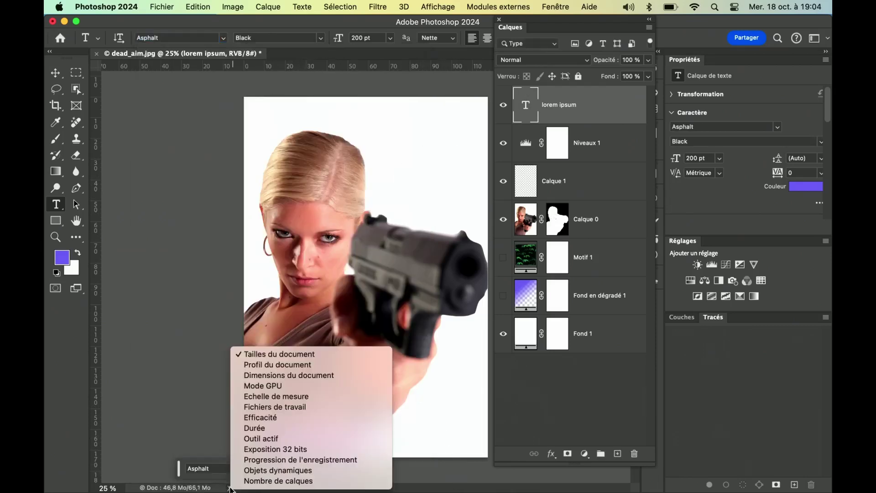
click(229, 487)
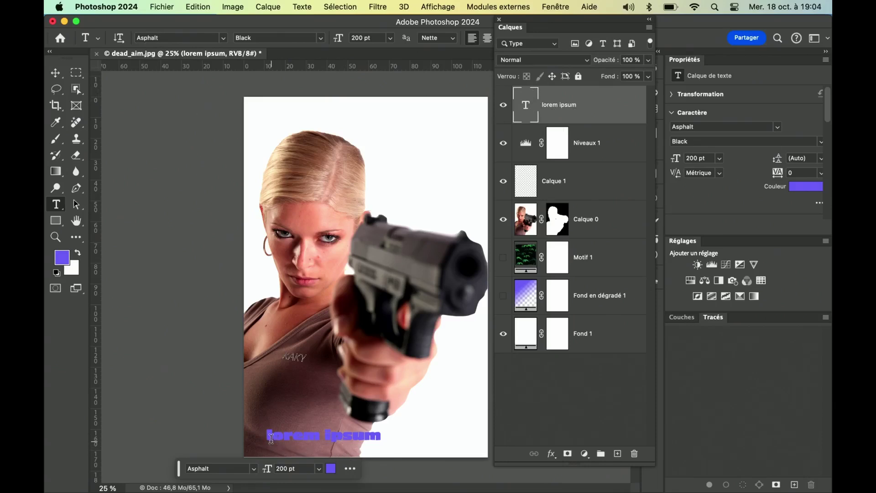
- Enlarge the lorem ipsum text to 306 pt and move it back up to the top of the woman's head
drag(269, 434, 391, 434)
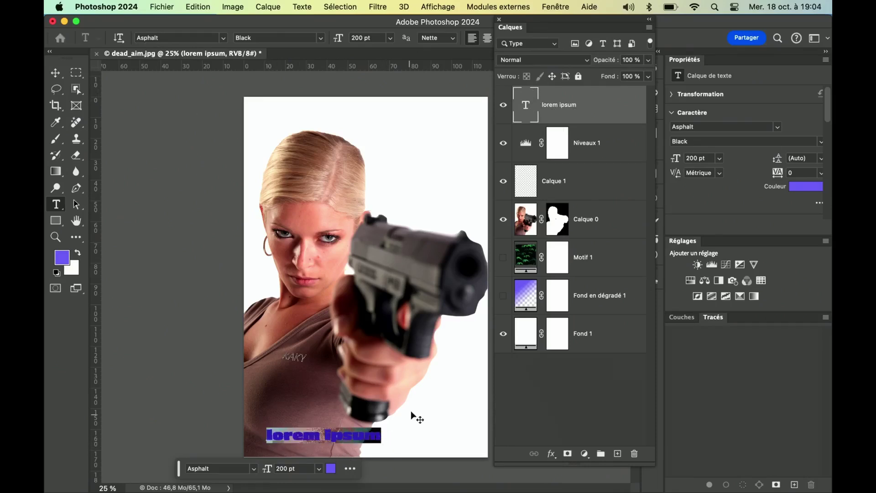
click(390, 38)
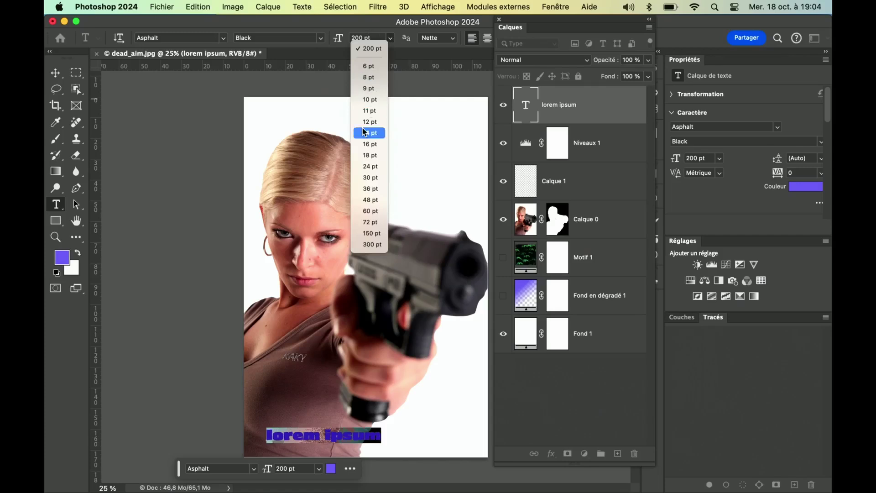
drag(338, 38, 402, 54)
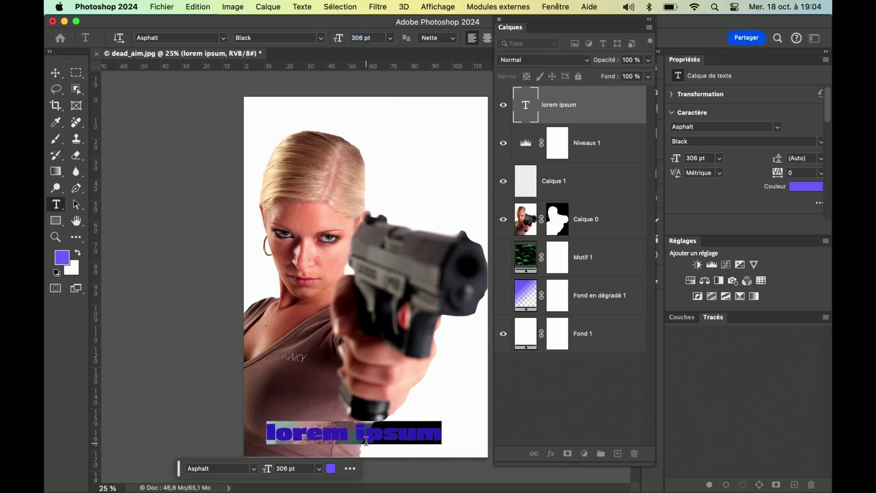
drag(382, 452, 383, 152)
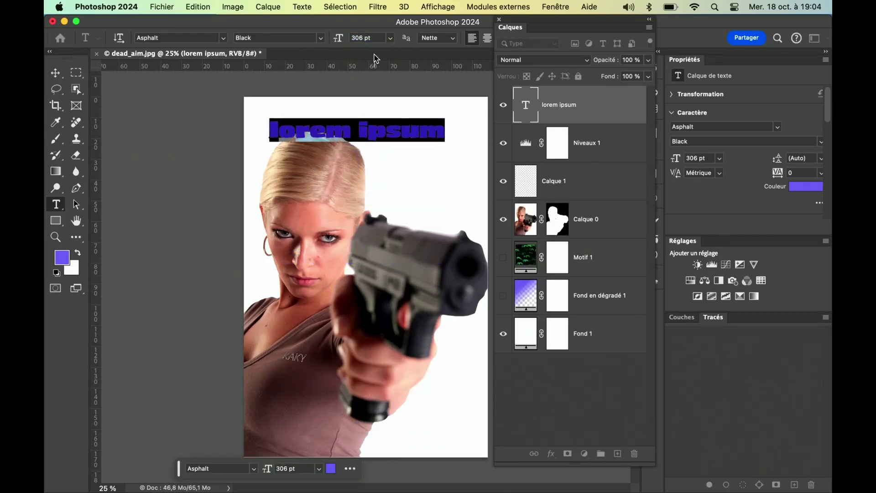
- Replace the lorem ipsum text with the word "affiche"
key(BackSpace)
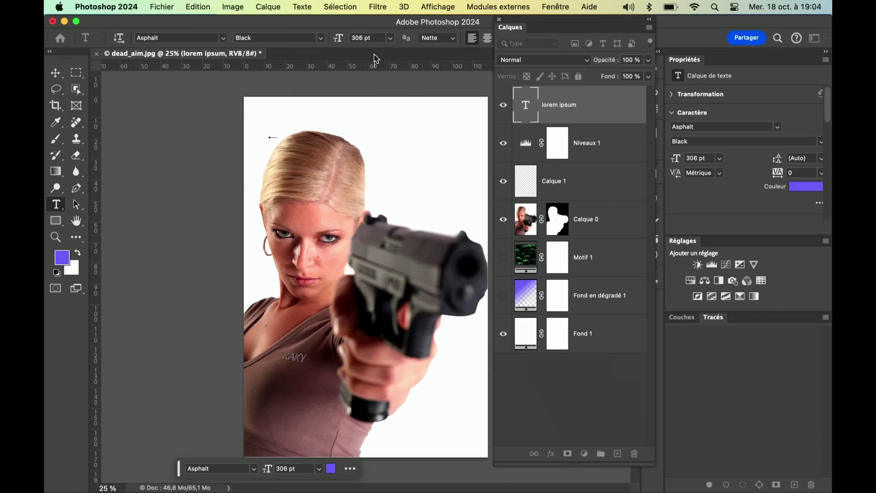
text(aff)
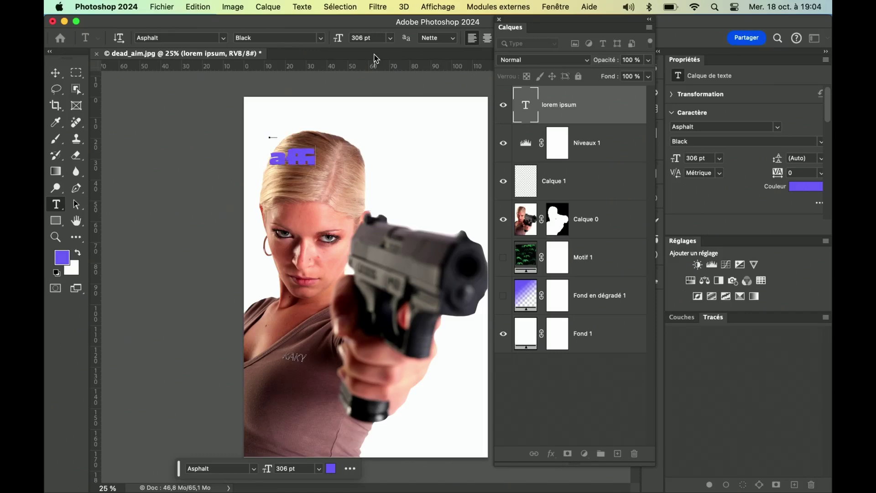
text(iche)
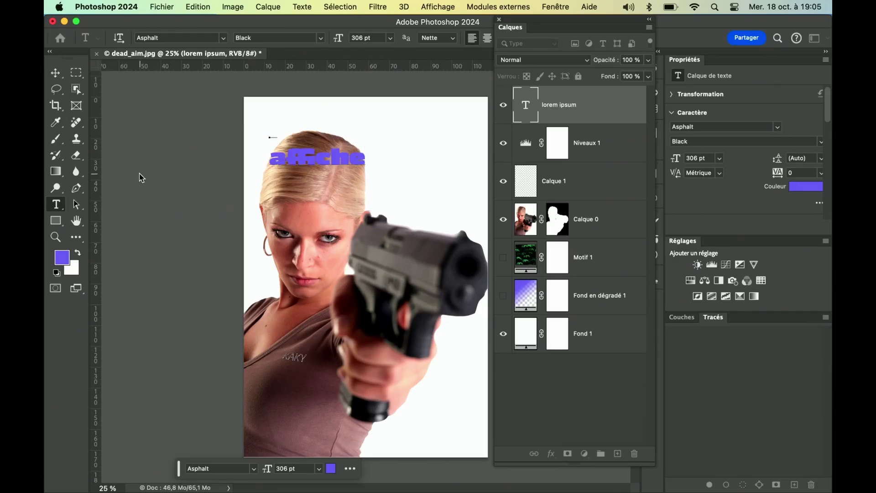
- Reposition the affiche text across the woman's forehead and scale it up with Free Transform to about 477,69 pt
click(56, 73)
drag(313, 157, 361, 143)
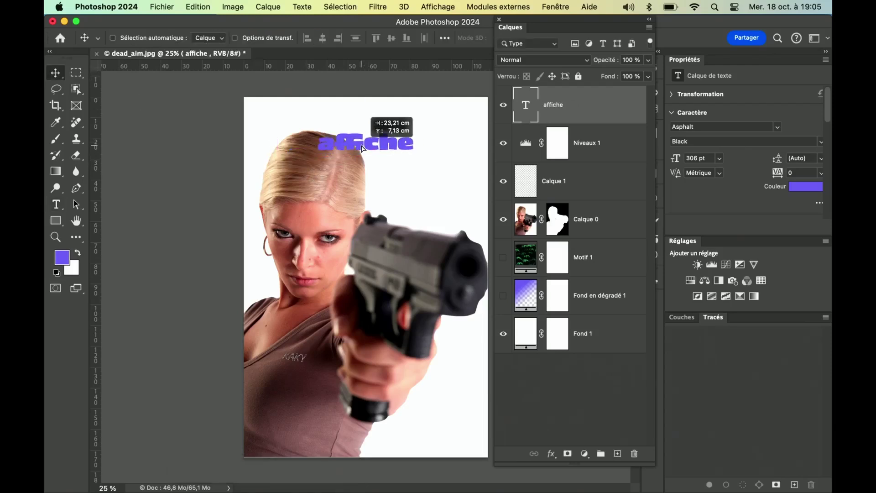
key(ctrl+t)
drag(366, 182, 365, 223)
key(Return)
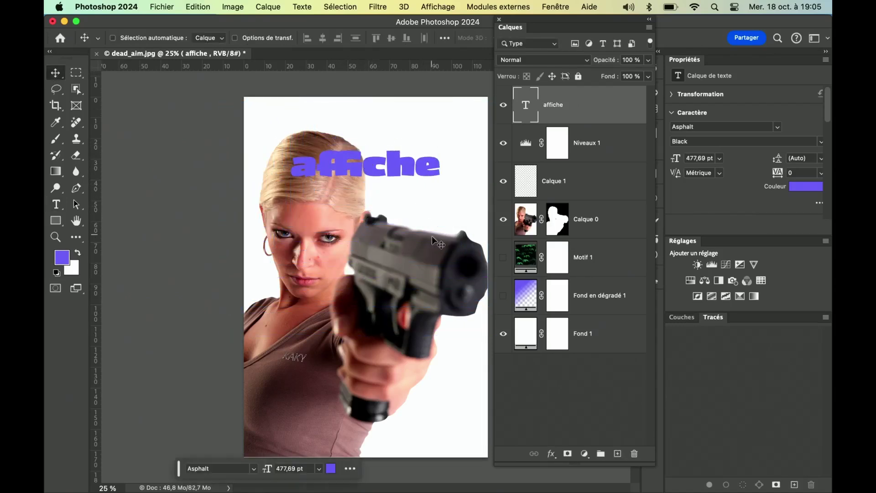
- Draw a rectangle about 81 × 20 cm over the affiche text with the Rectangle tool in Forme mode
click(56, 221)
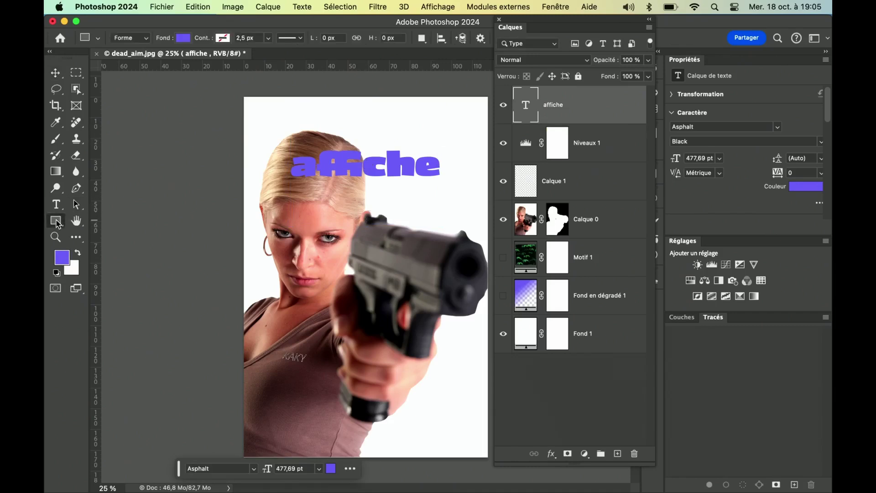
right_click(57, 222)
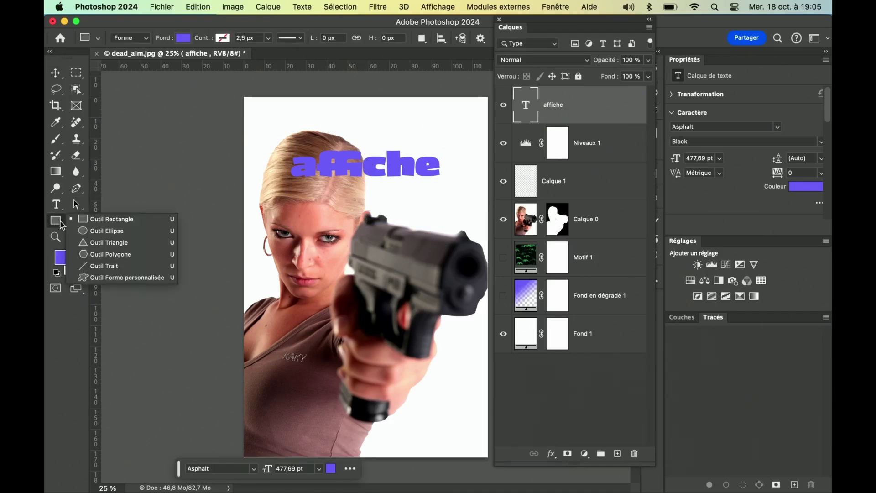
click(103, 220)
drag(282, 146, 451, 188)
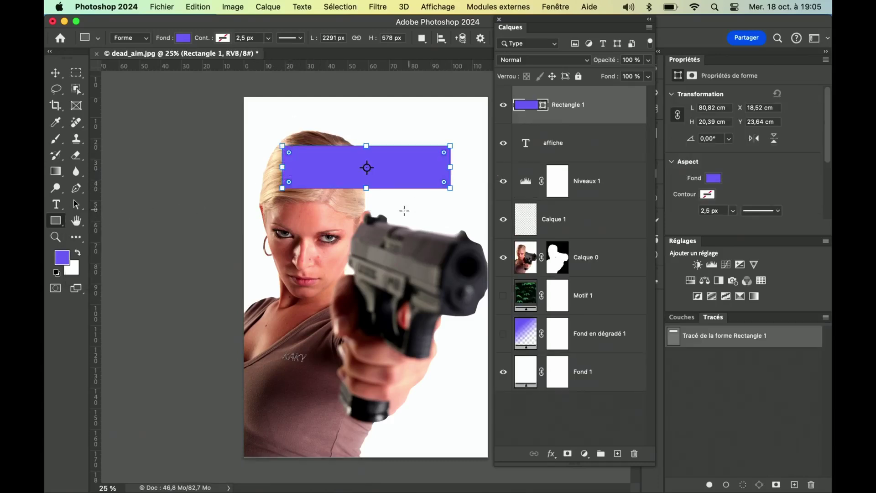
click(131, 39)
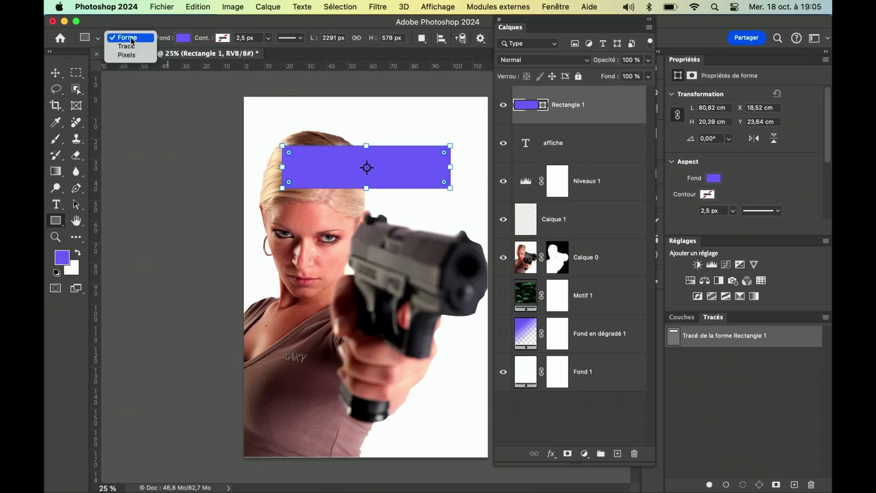
click(132, 38)
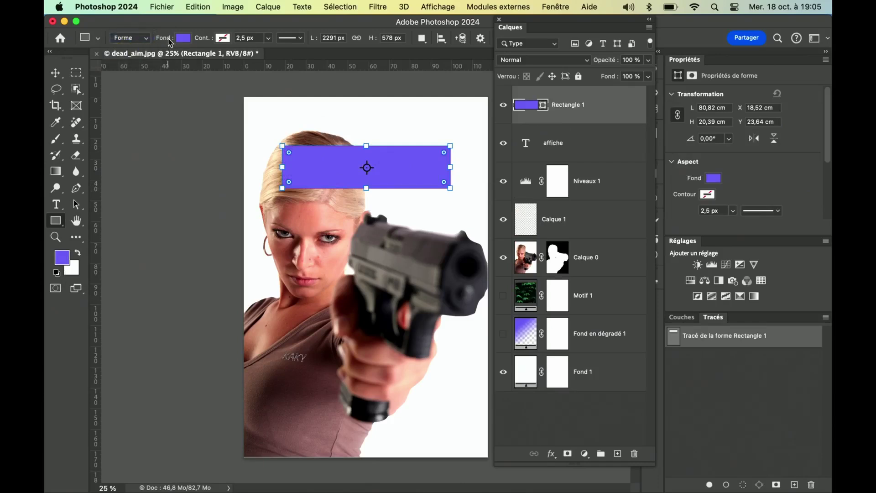
- Give the rectangle a black fill and a 14,69 px red outline, and place its layer beneath the affiche text layer
click(183, 38)
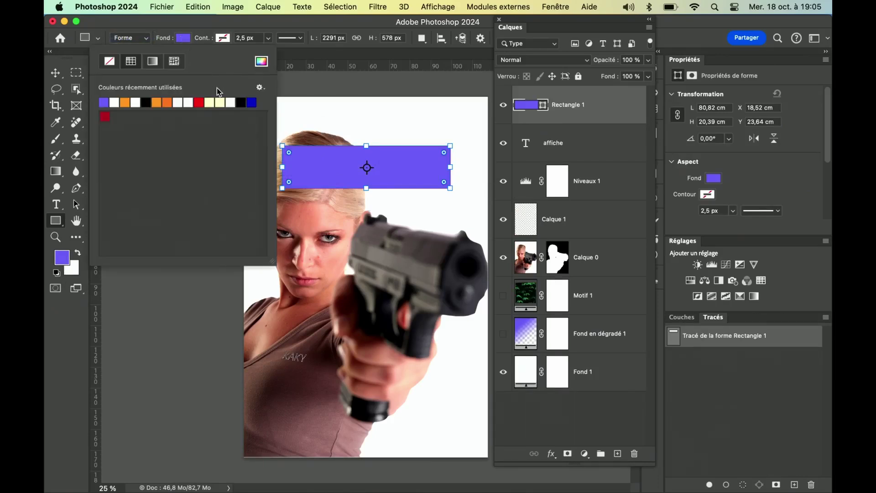
click(241, 103)
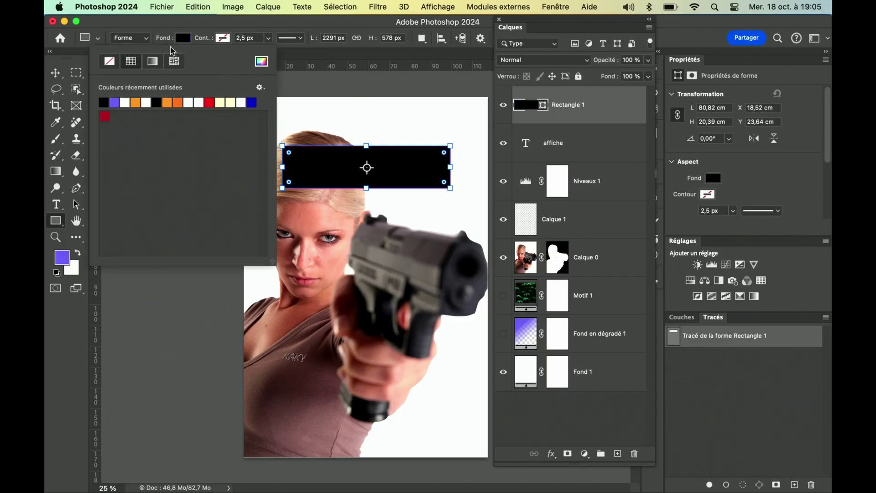
click(224, 38)
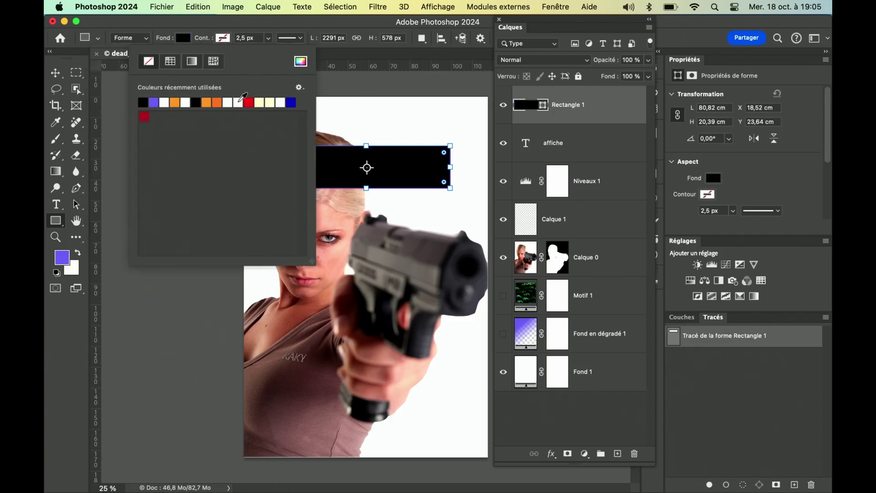
click(248, 103)
click(268, 38)
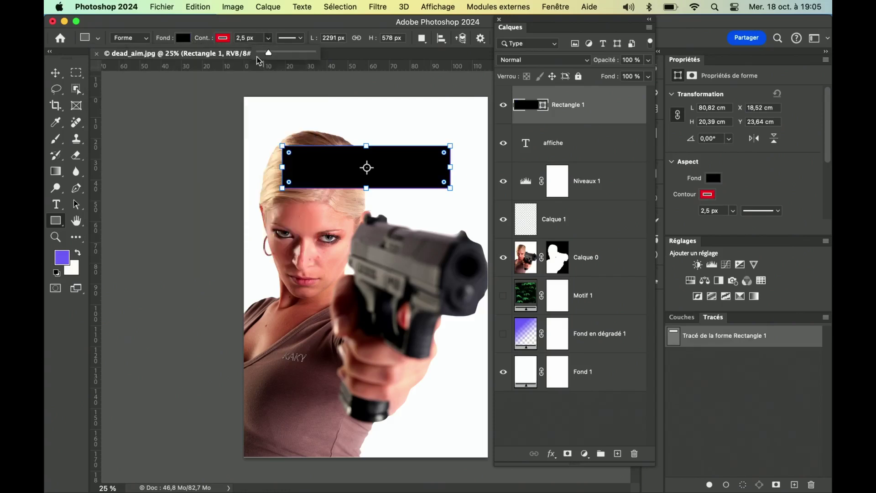
drag(273, 55, 285, 55)
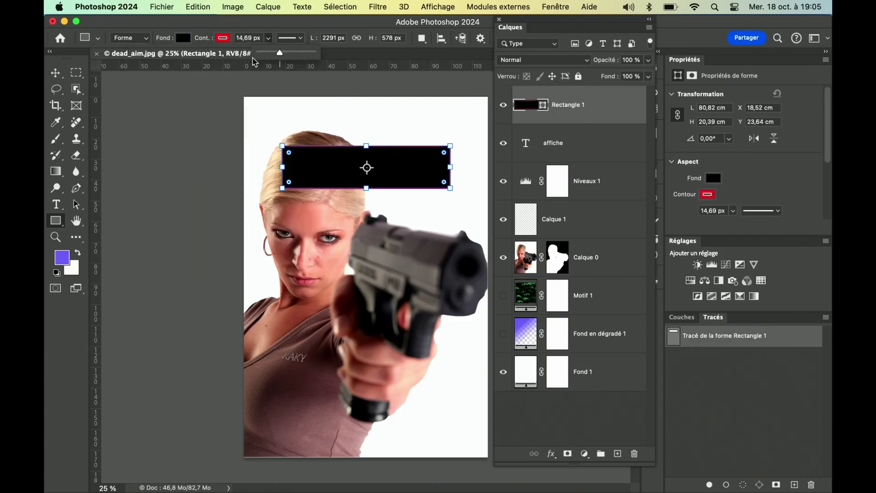
drag(614, 114, 611, 150)
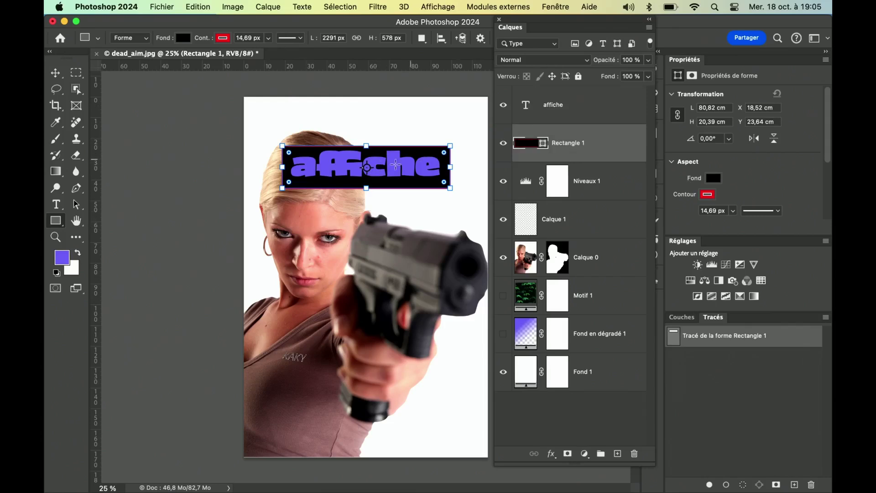
- Reshape the black rectangle to about 26 cm high with rounded corners, and move it to about X 17,8 cm, Y 21 cm
drag(366, 144, 366, 134)
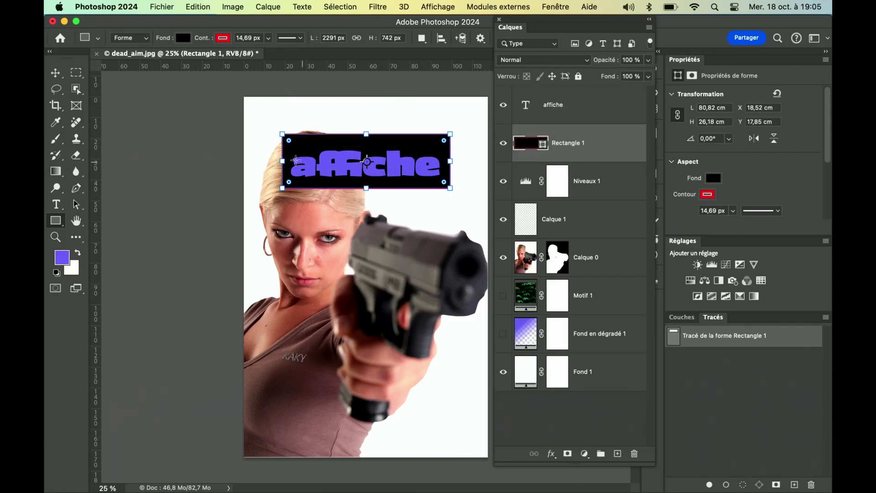
drag(291, 144, 297, 150)
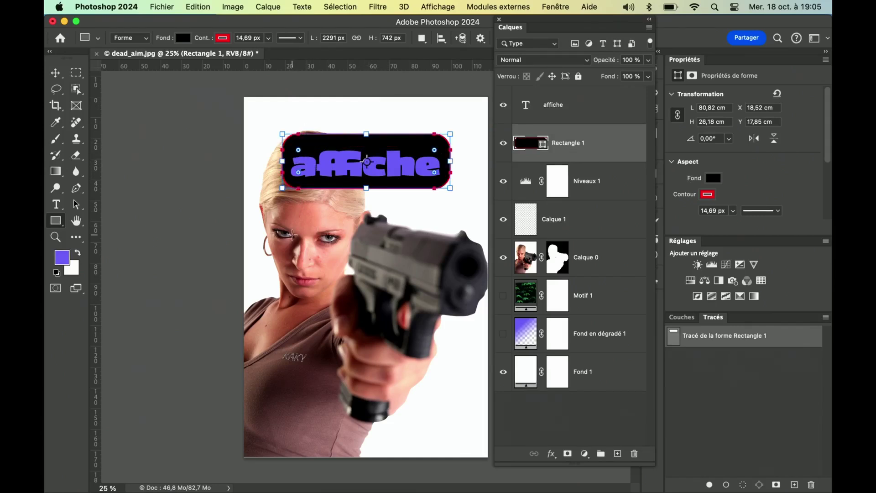
click(55, 73)
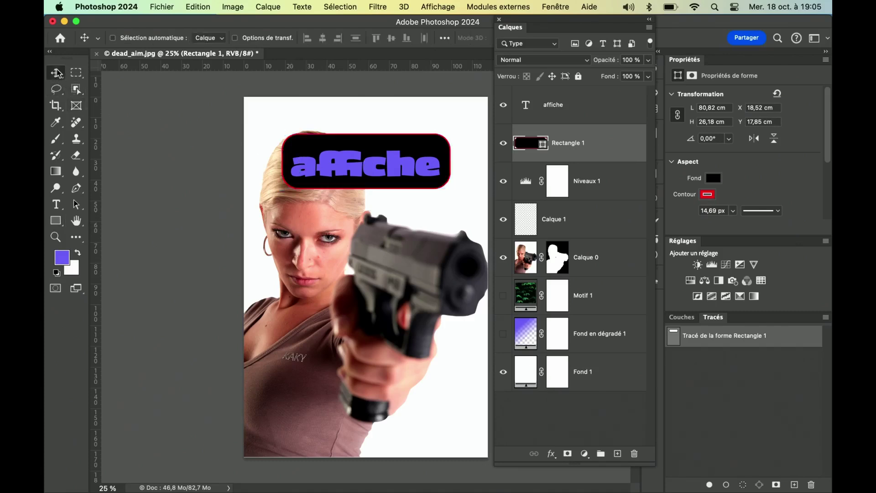
drag(346, 157, 346, 164)
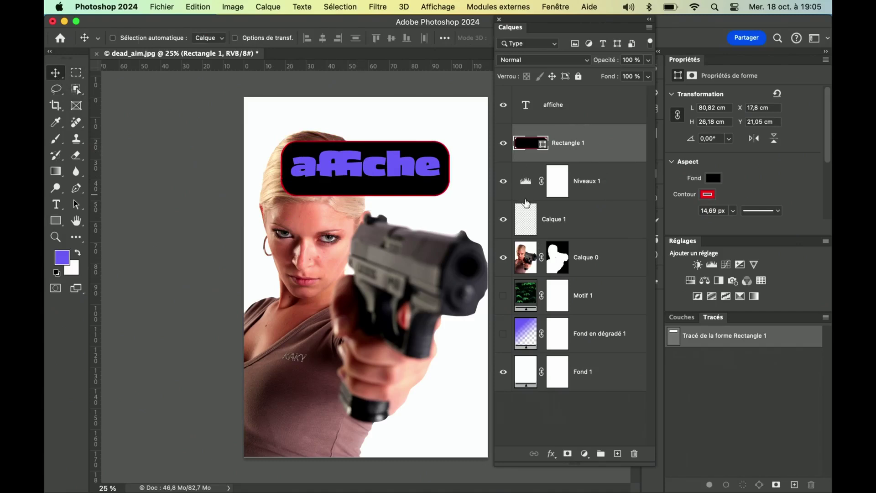
- Hide the affiche text and Rectangle 1 layers to view the image without them, and show both again
click(504, 106)
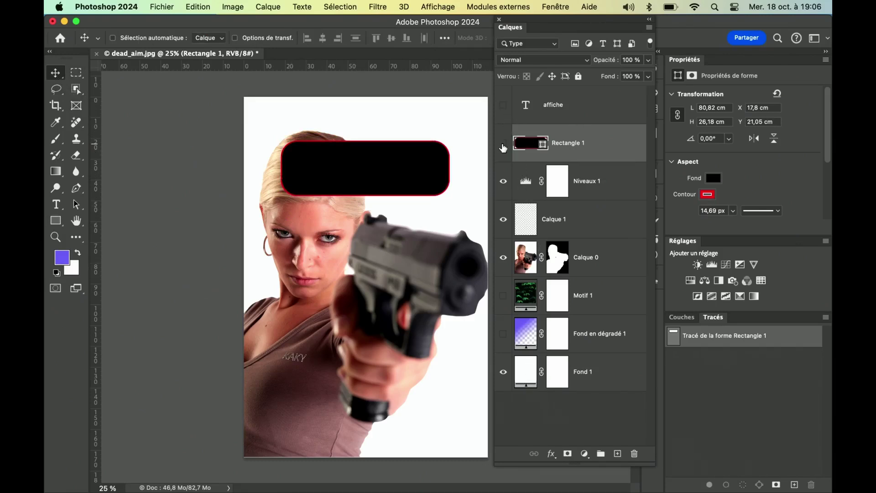
click(503, 144)
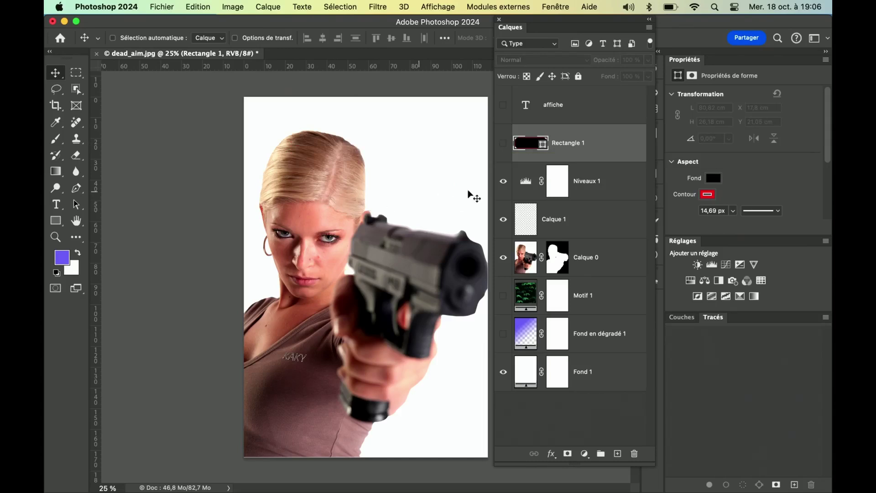
click(503, 108)
click(503, 143)
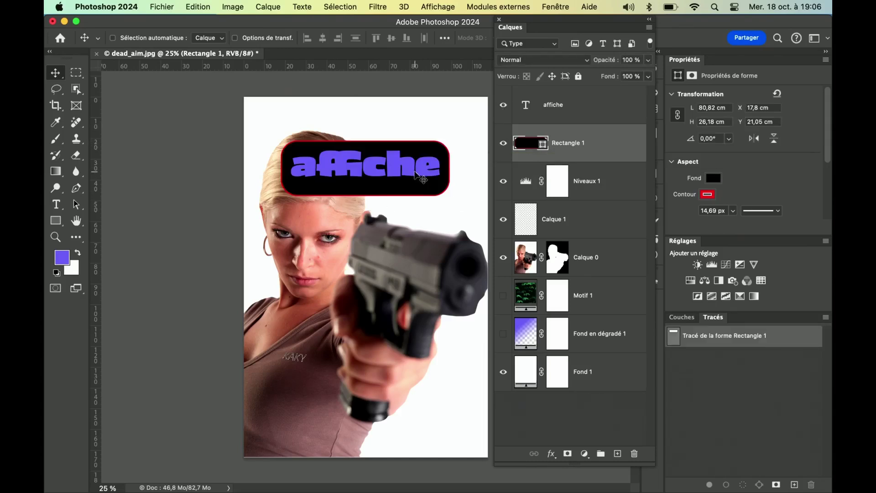
- Select the affiche text, browse through the fonts with live preview, and set it in Arial Black
super+click(411, 167)
double_click(413, 168)
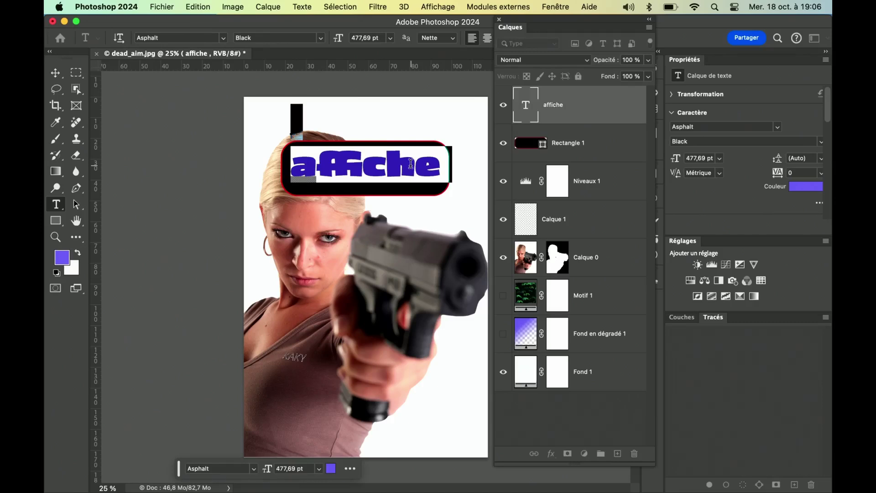
click(216, 468)
key(Right)
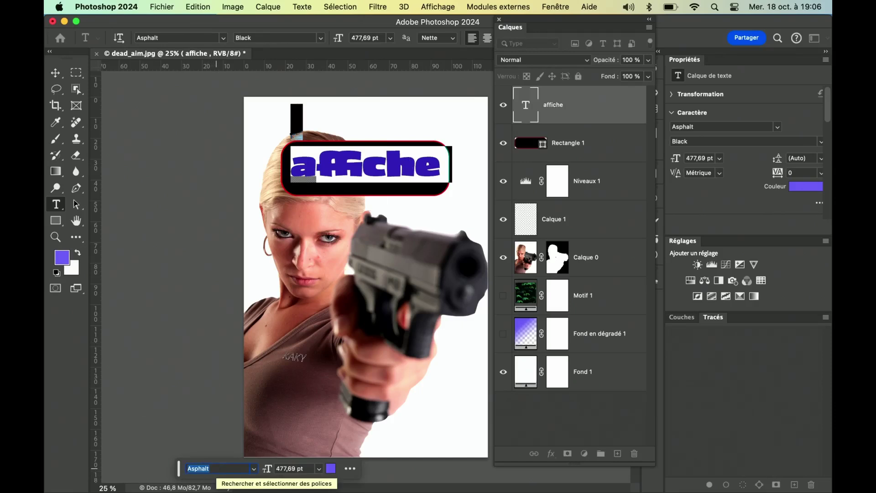
key(Down)
key(Down)
key(Up)
key(Up)
key(Down)
key(Down)
key(Up)
key(Down)
key(Down)
key(Down)
key(Down)
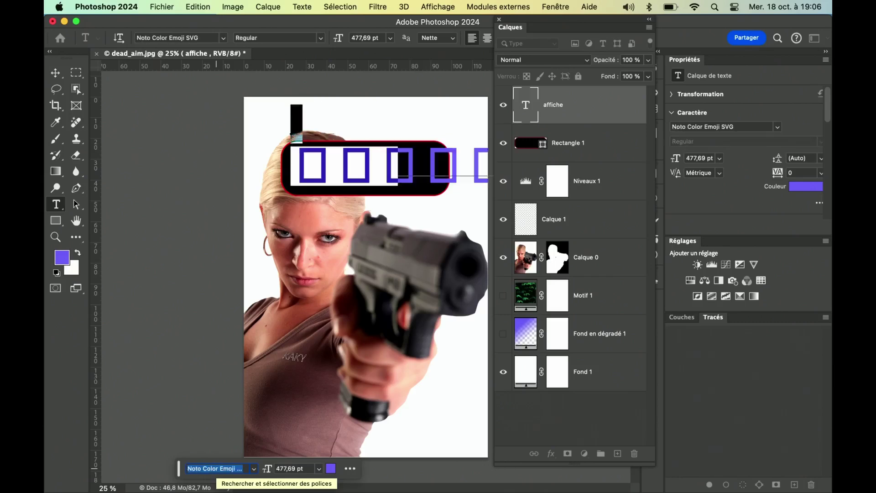
key(Down)
key(Down)
key(Down)
key(Down)
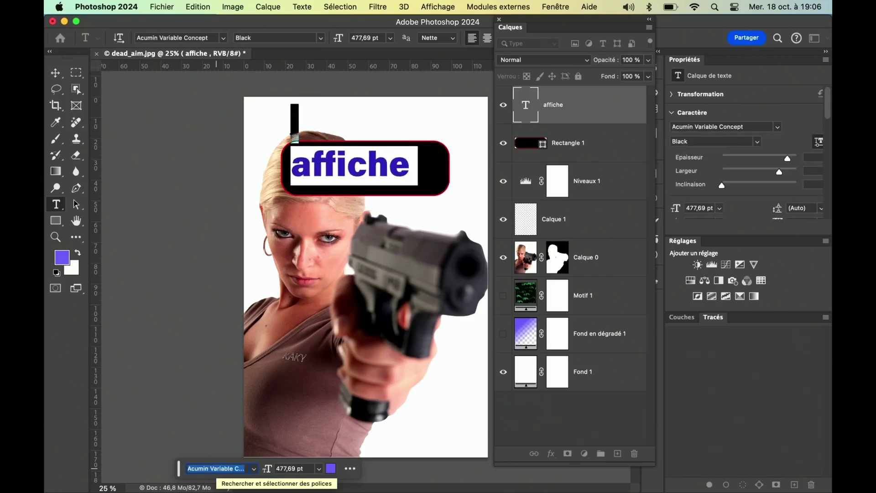
key(Down)
key(Down)
key(Down)
key(Down)
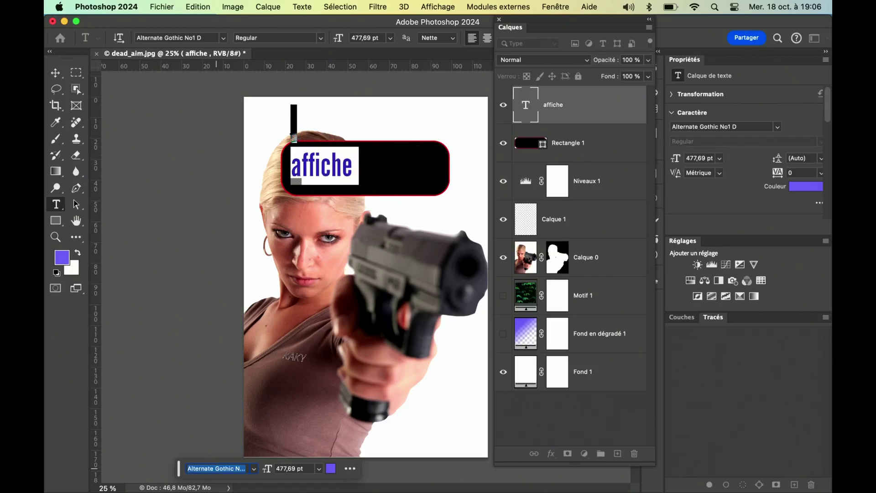
key(Down)
key(Down)
key(Down)
key(Down)
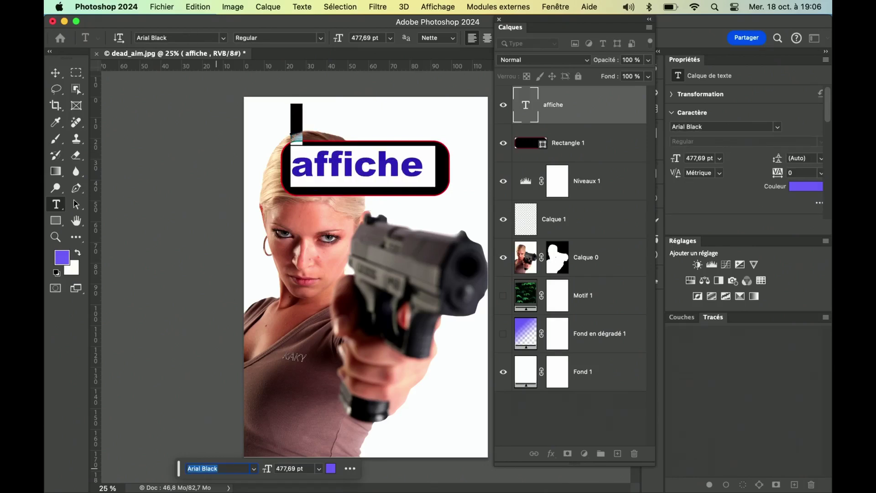
mouse_move(529, 487)
click(57, 74)
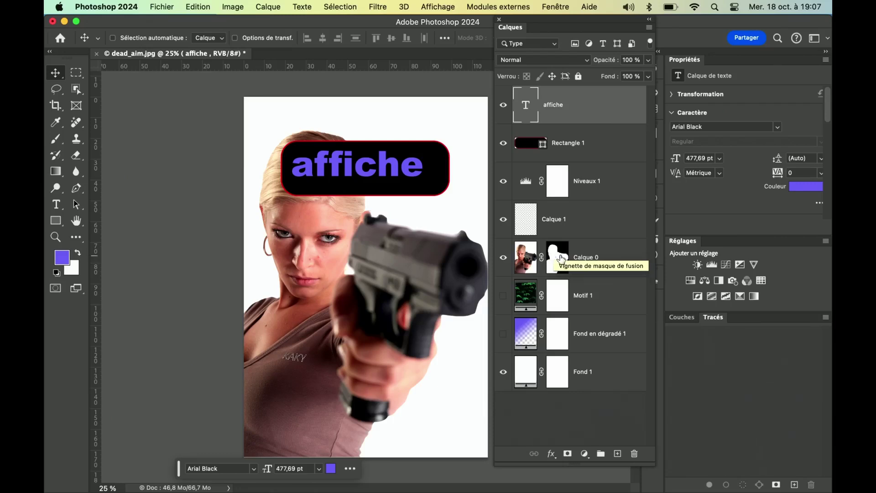
- Add a vector mask to Calque 0 alongside its existing layer mask
click(596, 264)
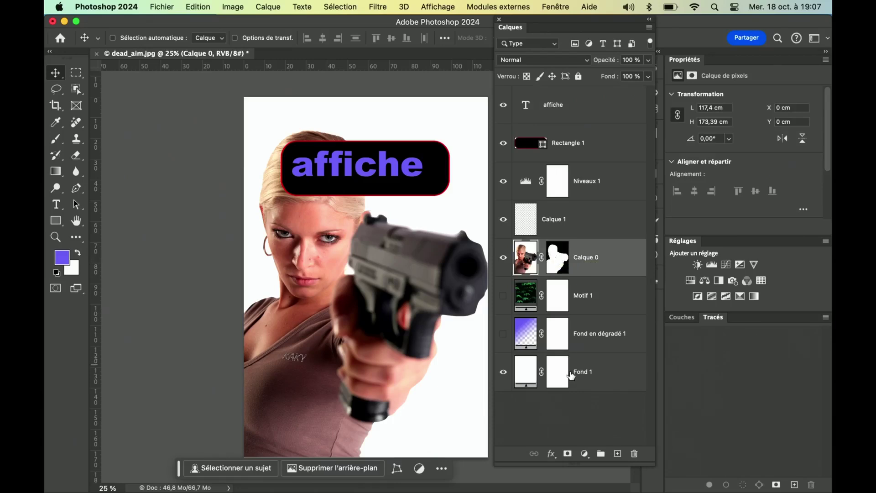
click(567, 454)
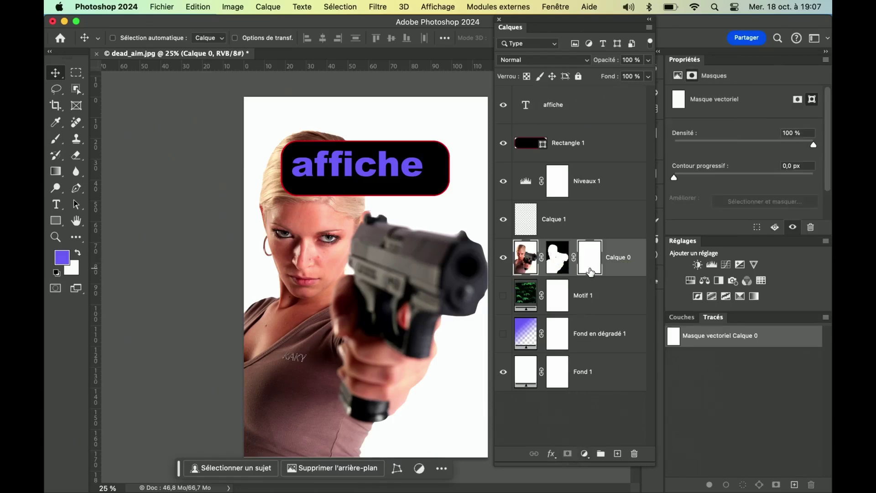